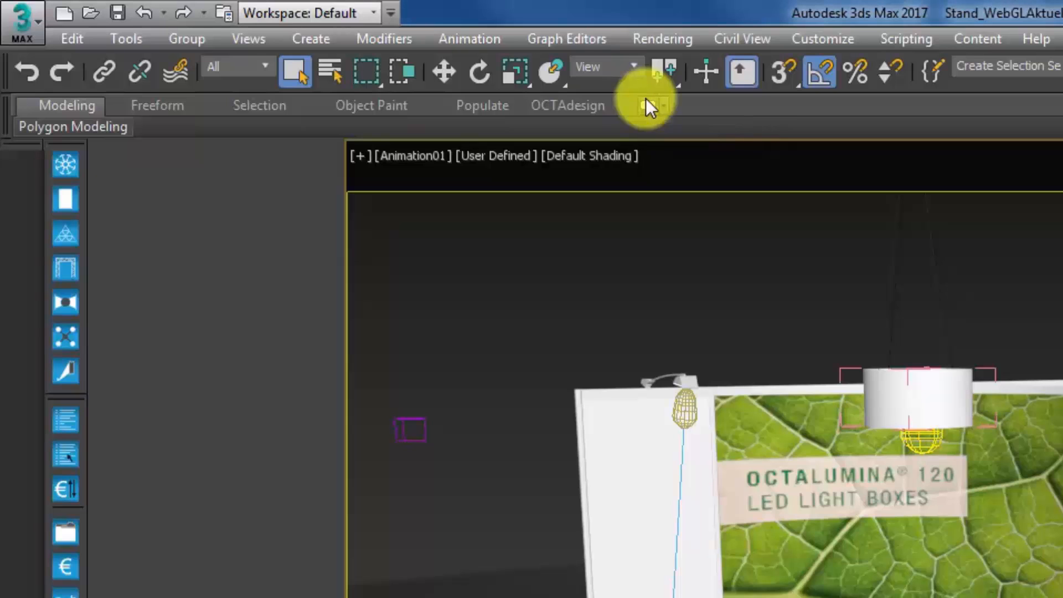
Step: Open the OCTAdesign WebGL Exporter for the stand scene and move its export window fully into view
left_click(648, 105)
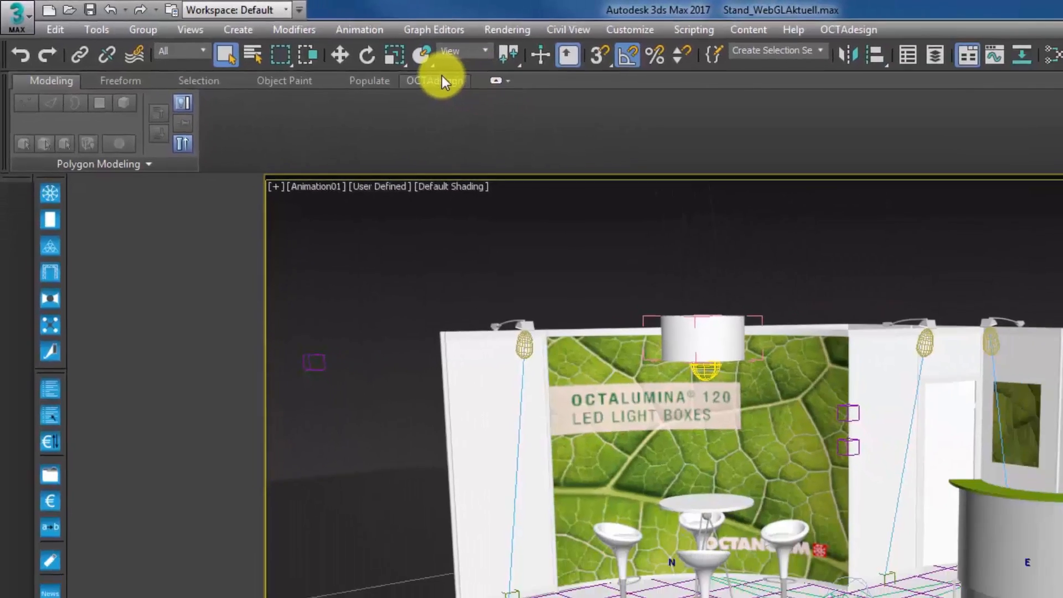
left_click(568, 105)
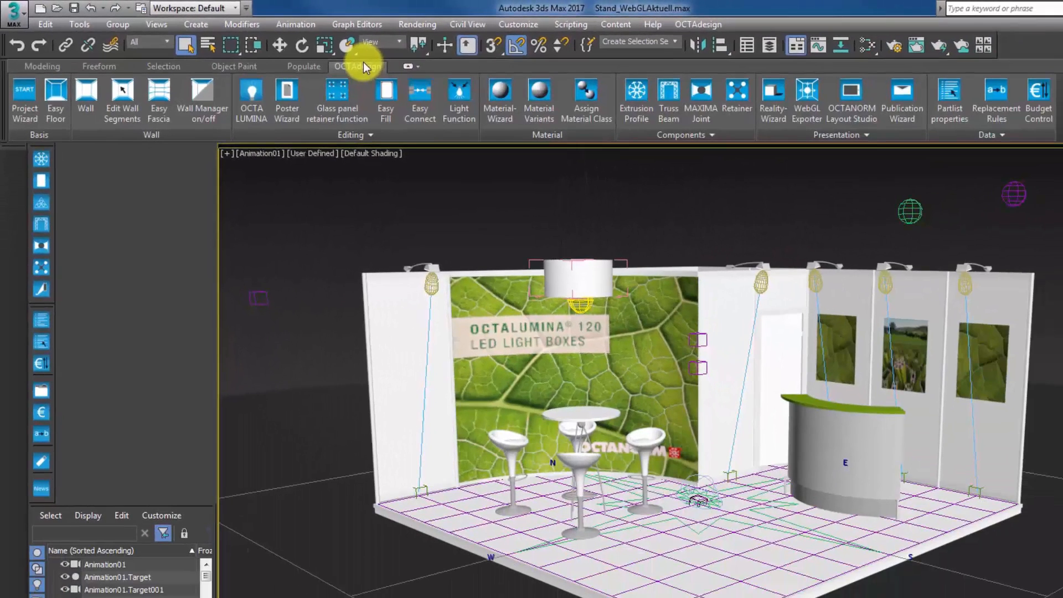
left_click(802, 102)
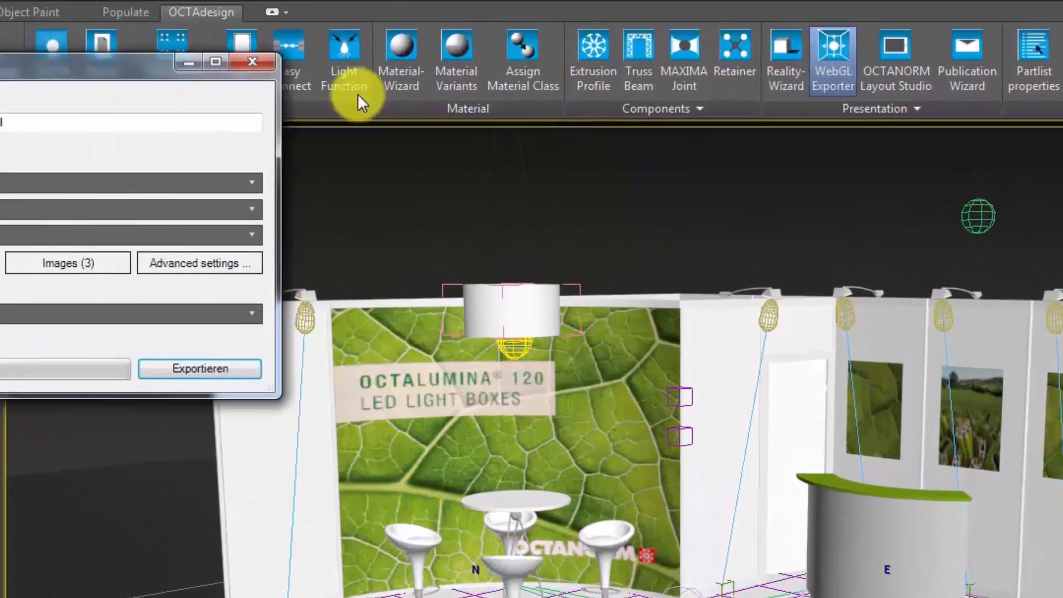
left_click_drag(13, 65, 575, 117)
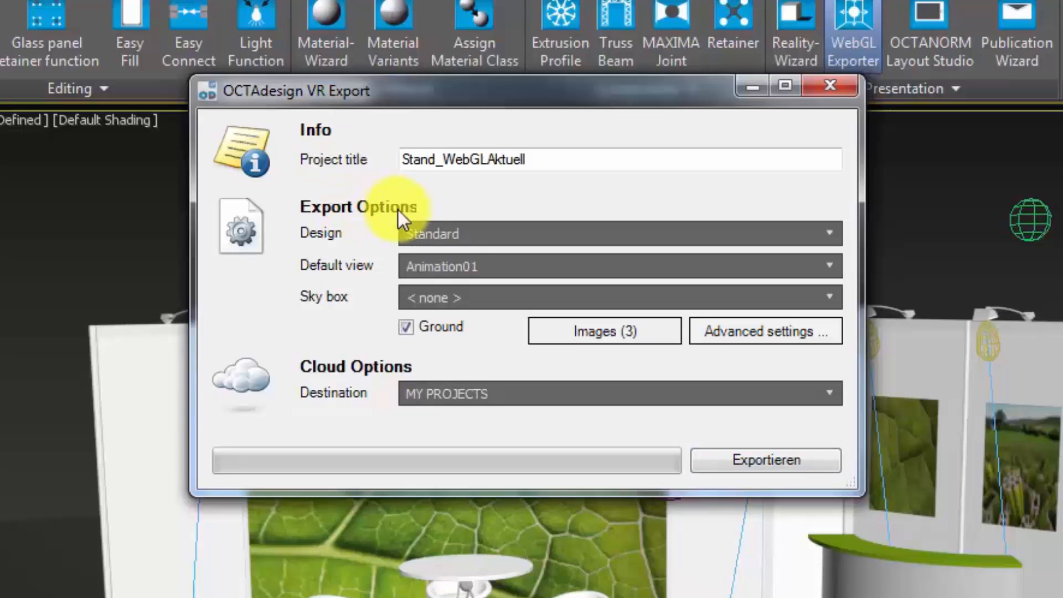
Step: Review the available export choices for the design, default view and sky box
left_click(464, 232)
left_click(464, 233)
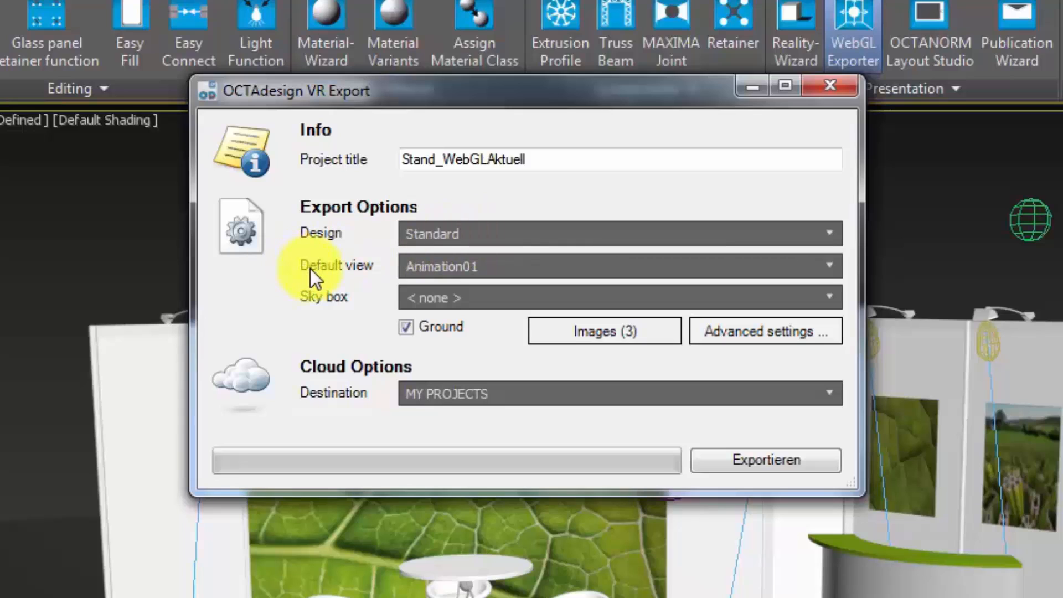
left_click(449, 267)
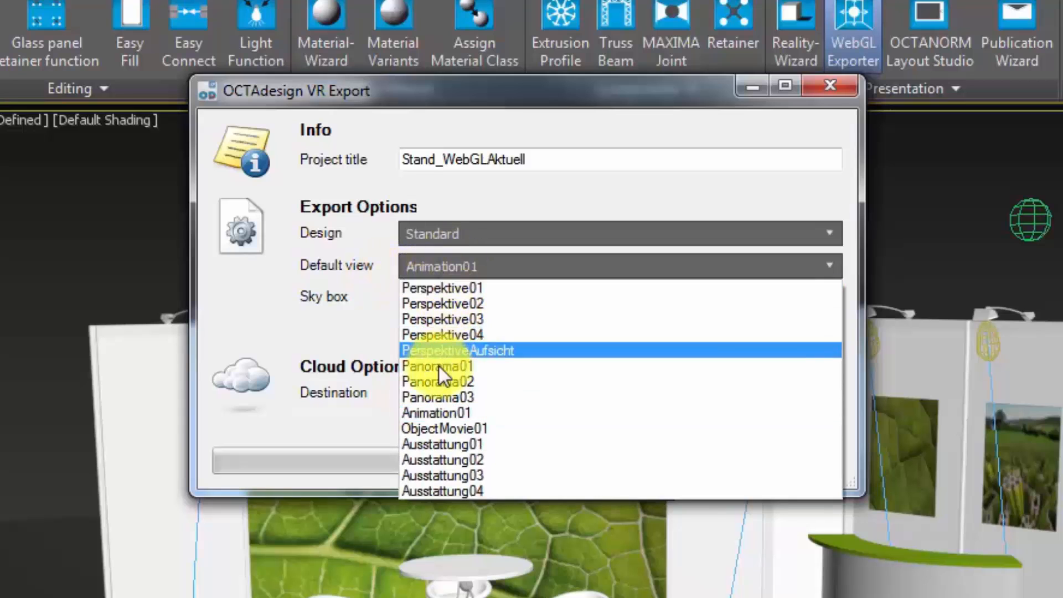
left_click(407, 264)
left_click(474, 301)
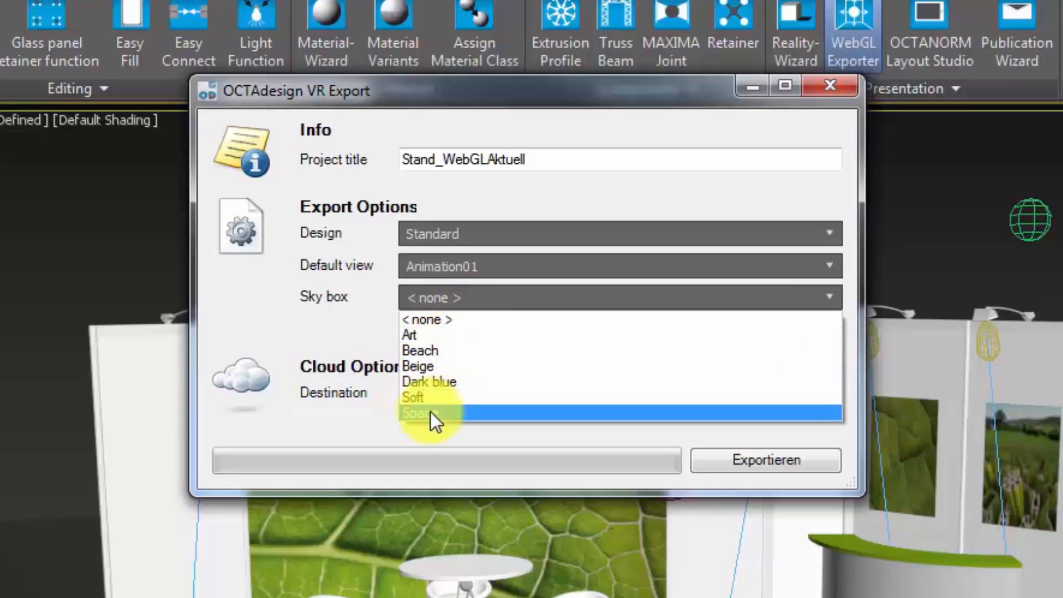
left_click(358, 320)
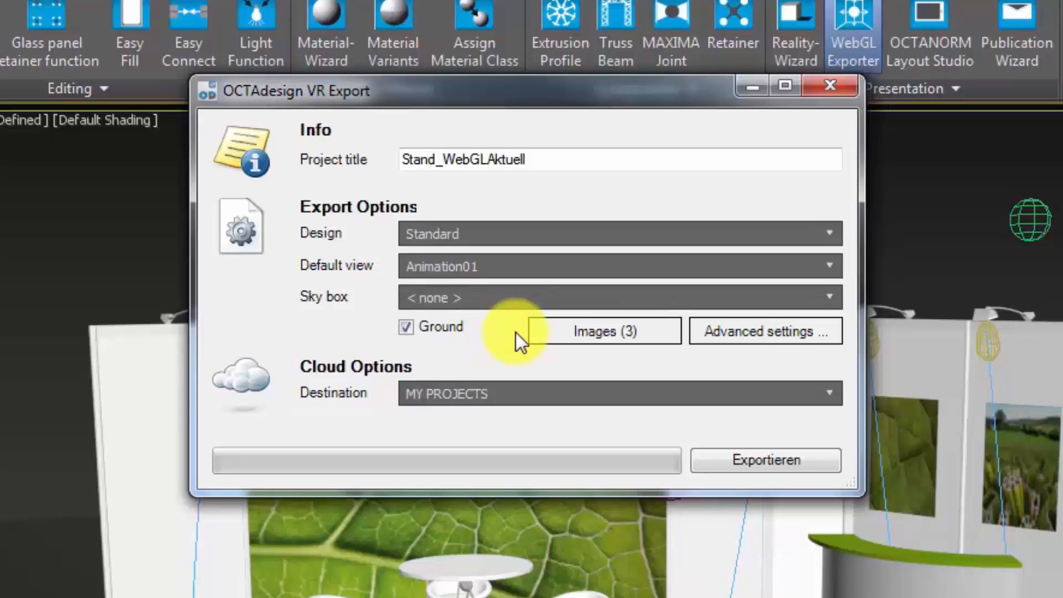
Step: Review the images attached to the export and browse the picture folder without importing anything
left_click(611, 330)
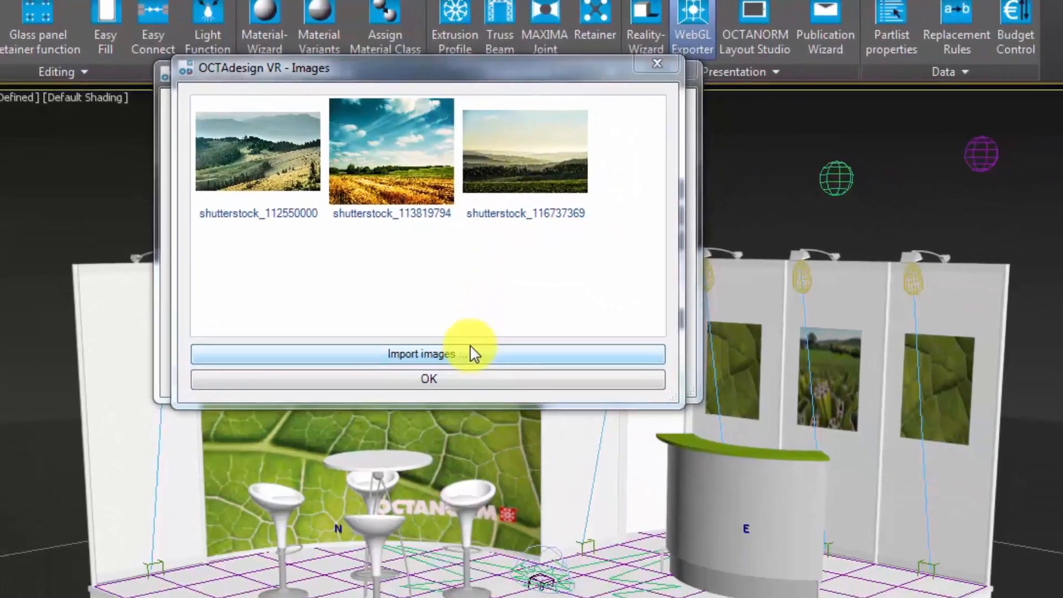
left_click(586, 436)
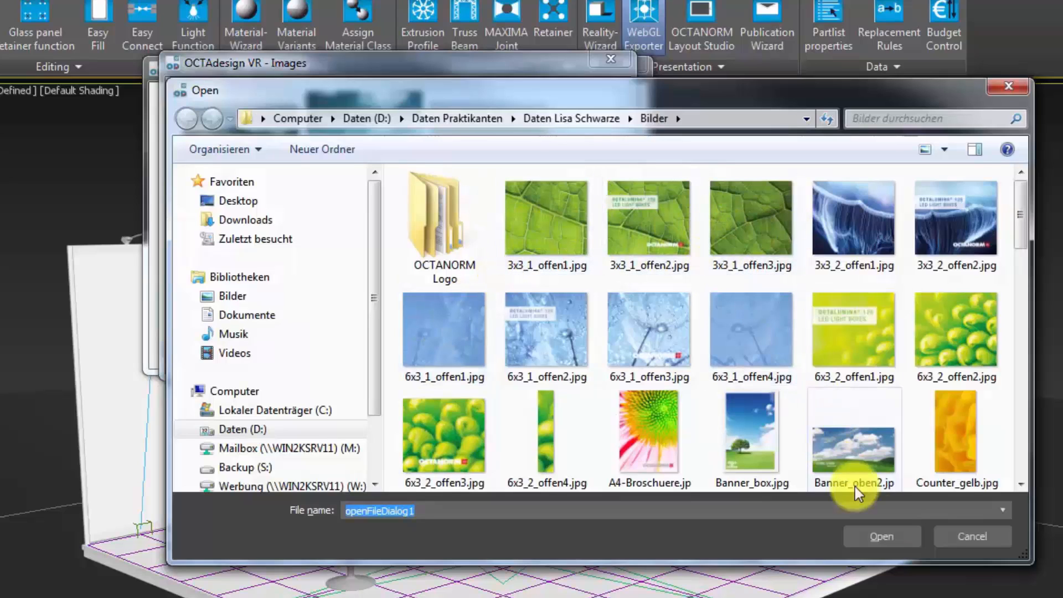
left_click(983, 532)
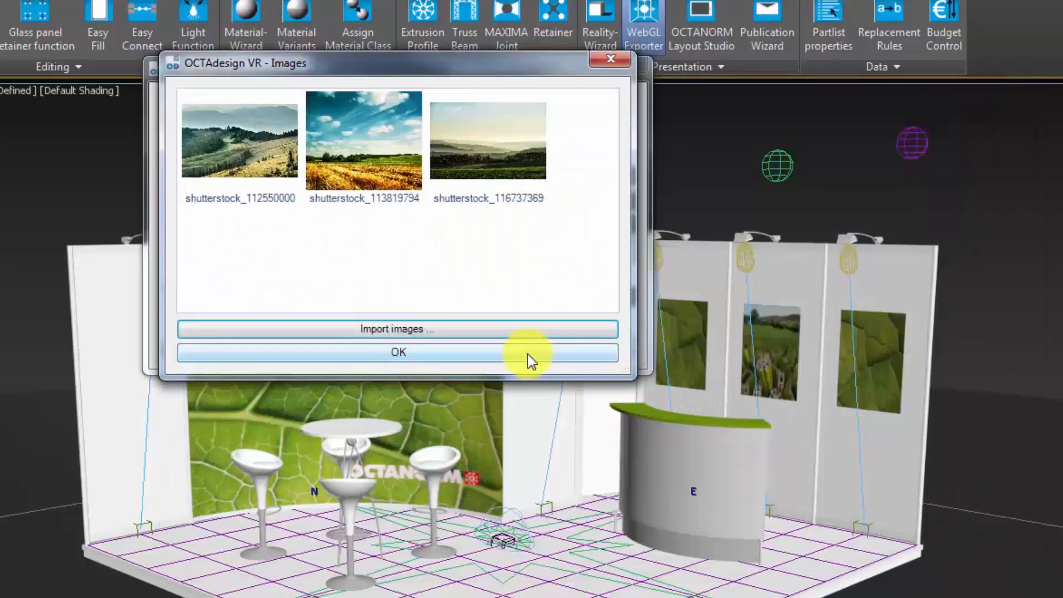
left_click(523, 355)
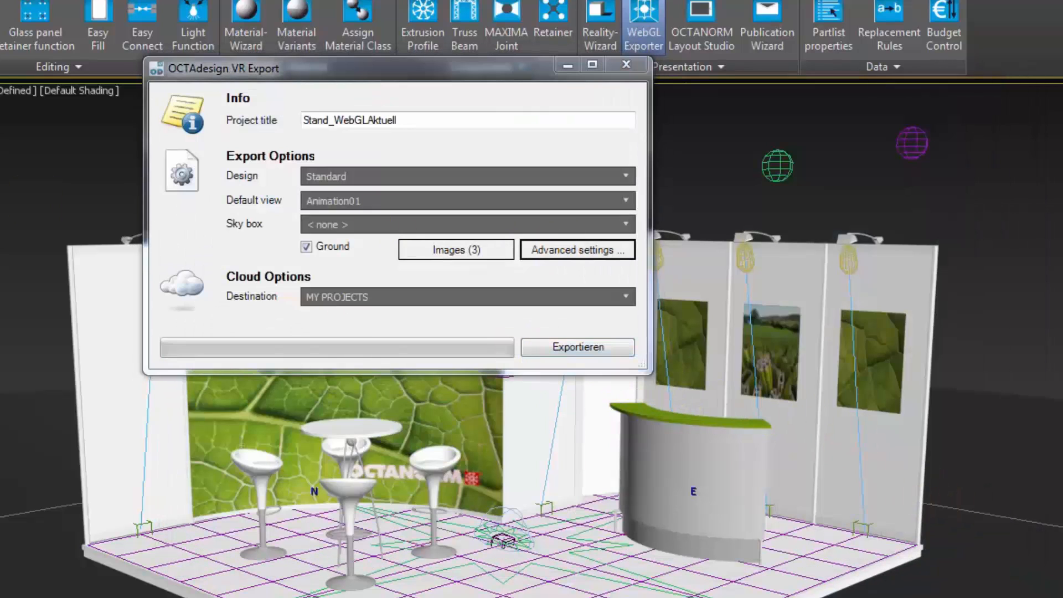
Step: Review the advanced export settings for publisher, exporter and VR viewer, and accept them
left_click(577, 250)
left_click_drag(675, 105, 785, 91)
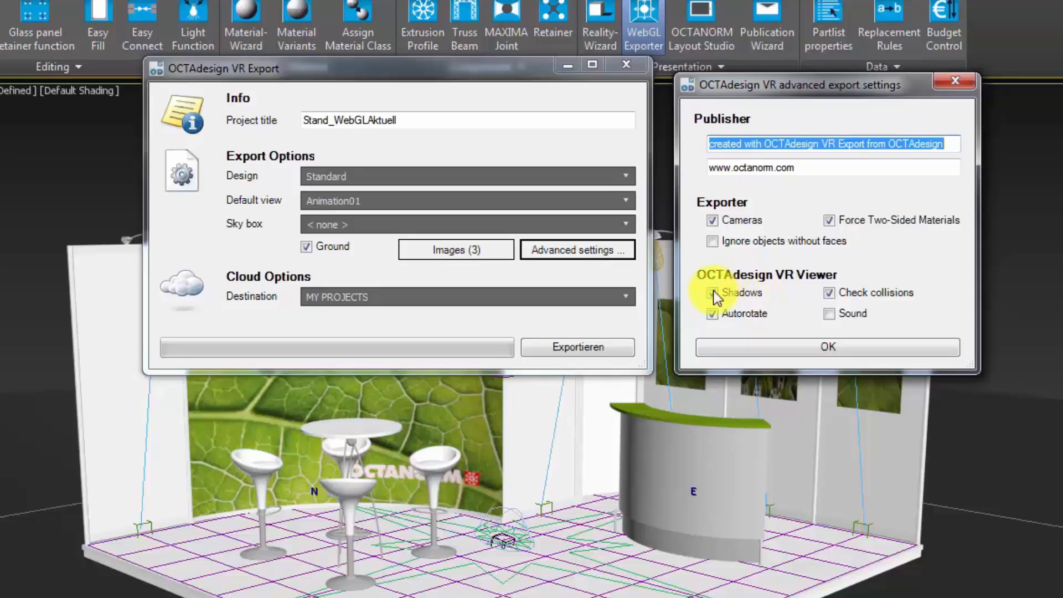
left_click(712, 313)
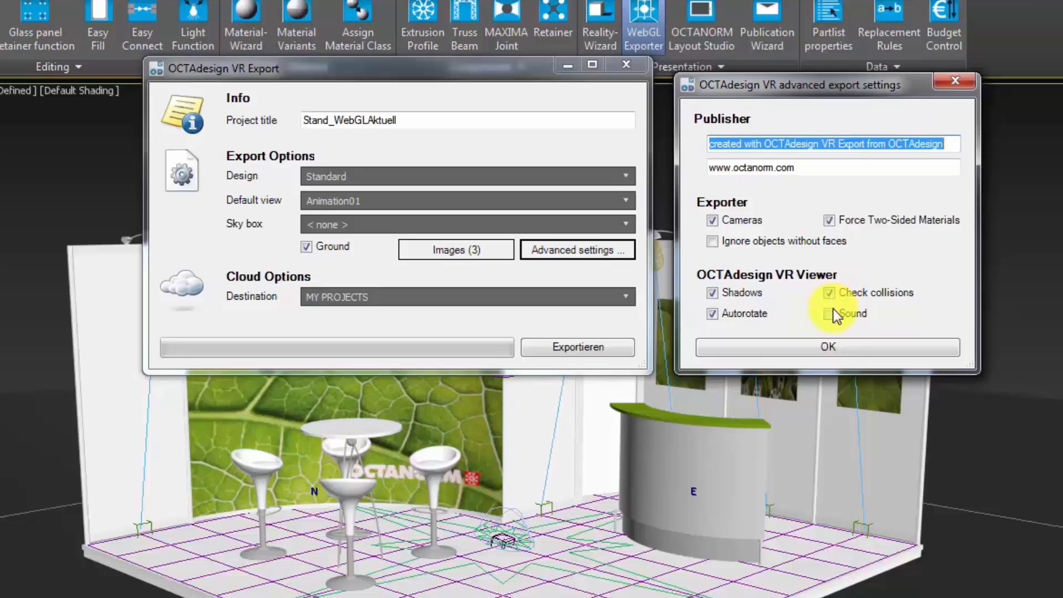
left_click(838, 344)
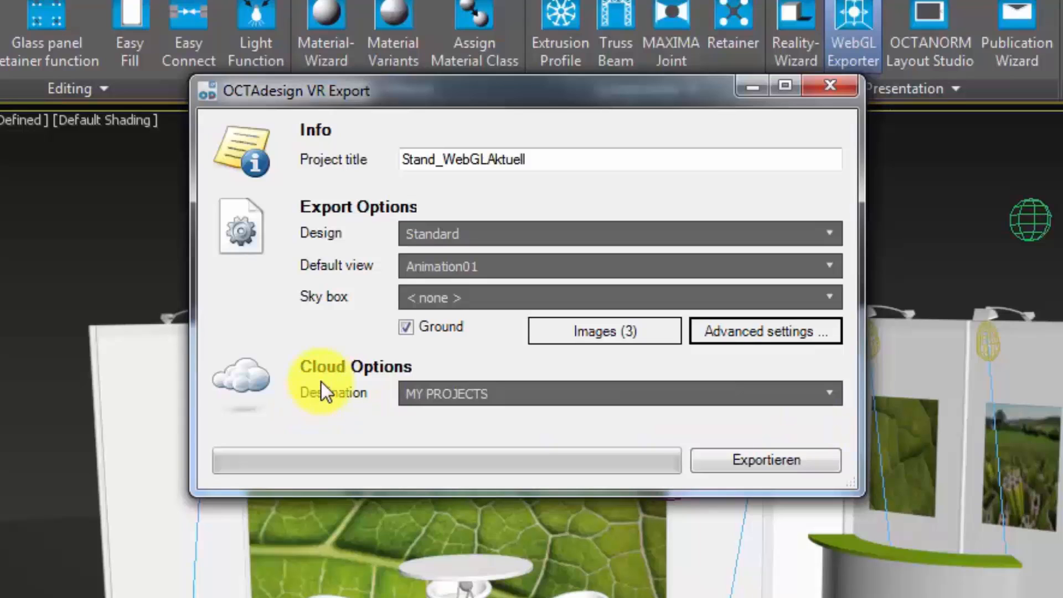
Step: Choose MY PROJECTS as the cloud destination and export the stand
left_click(417, 394)
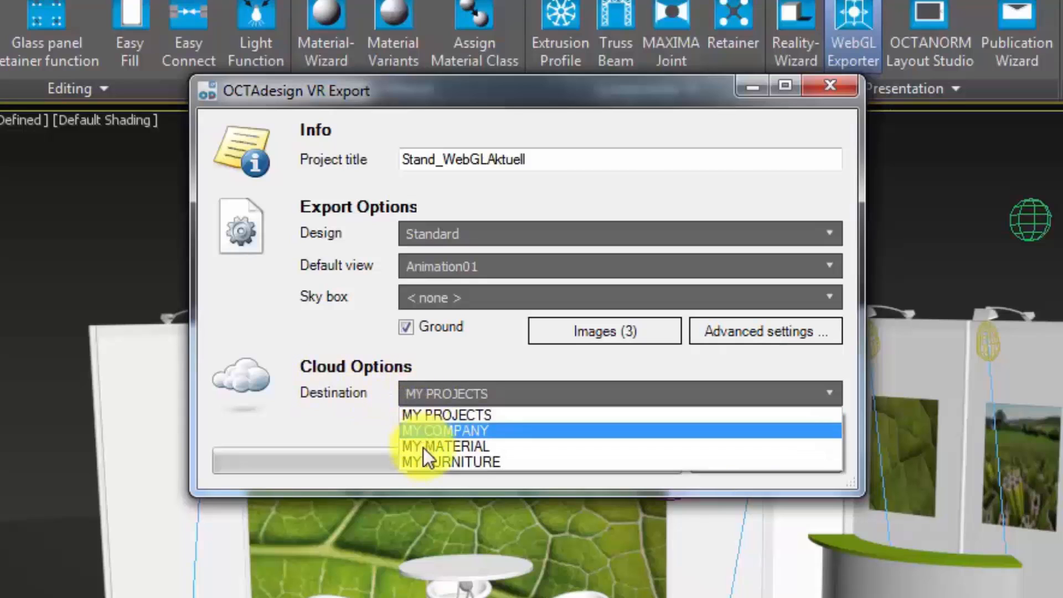
left_click(427, 410)
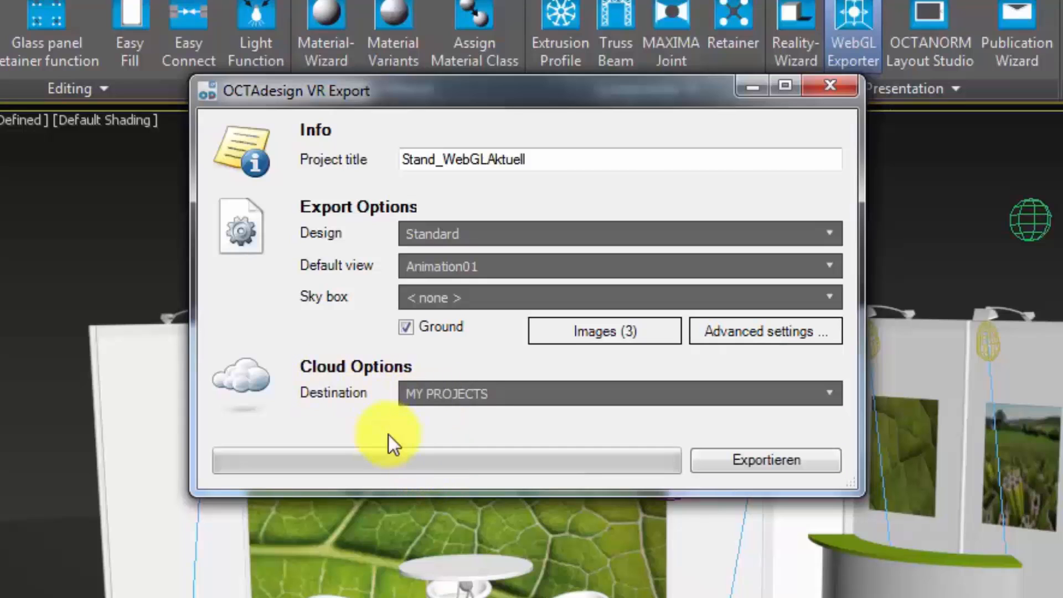
left_click(772, 454)
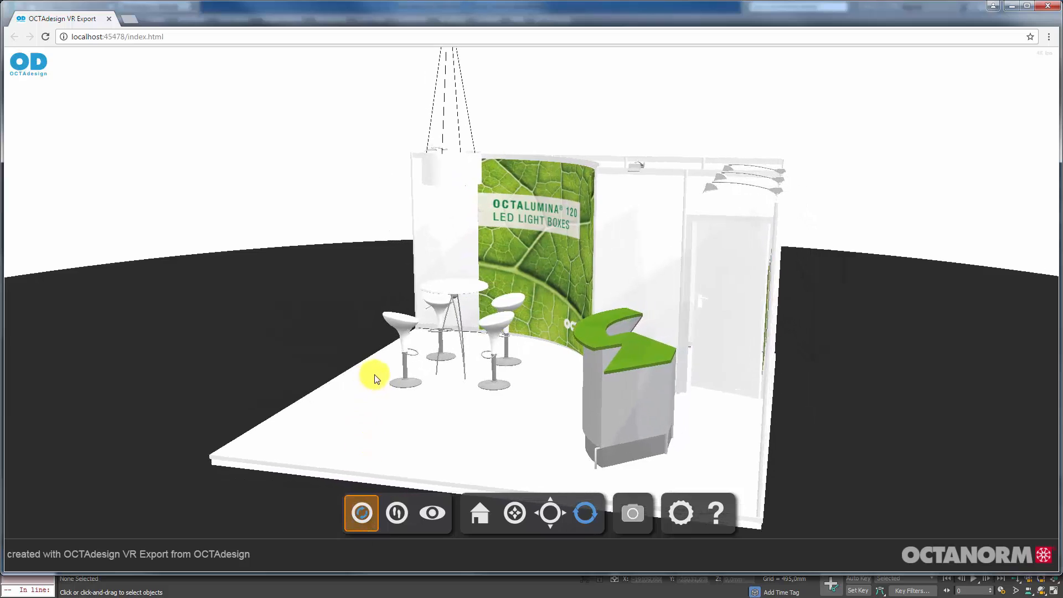
Step: Turn off autorotation of the exported stand in the browser viewer and move closer to the counter in Walk mode
left_click_drag(373, 377, 447, 366)
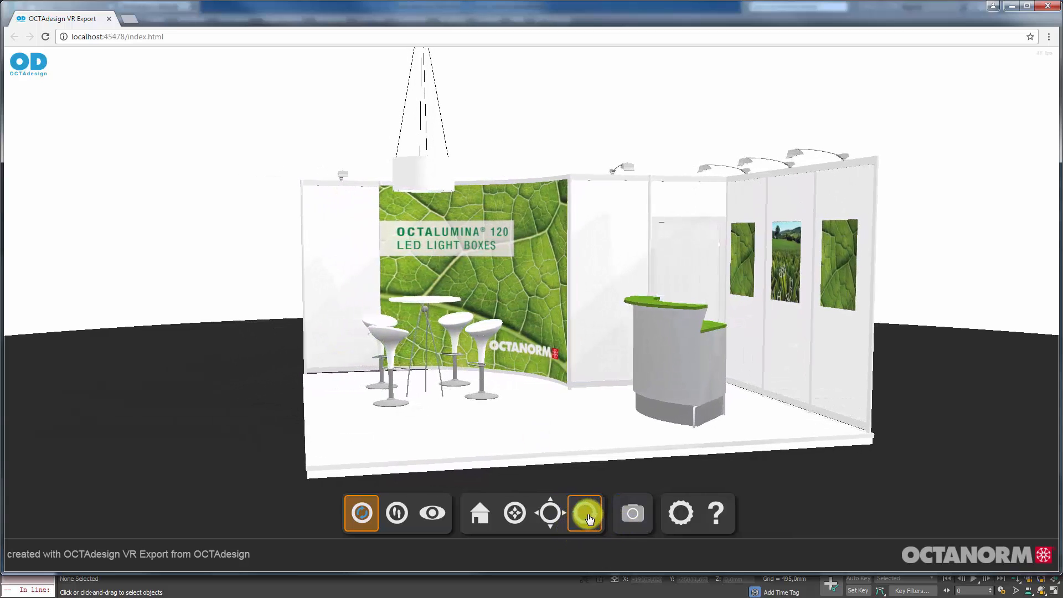
left_click(398, 518)
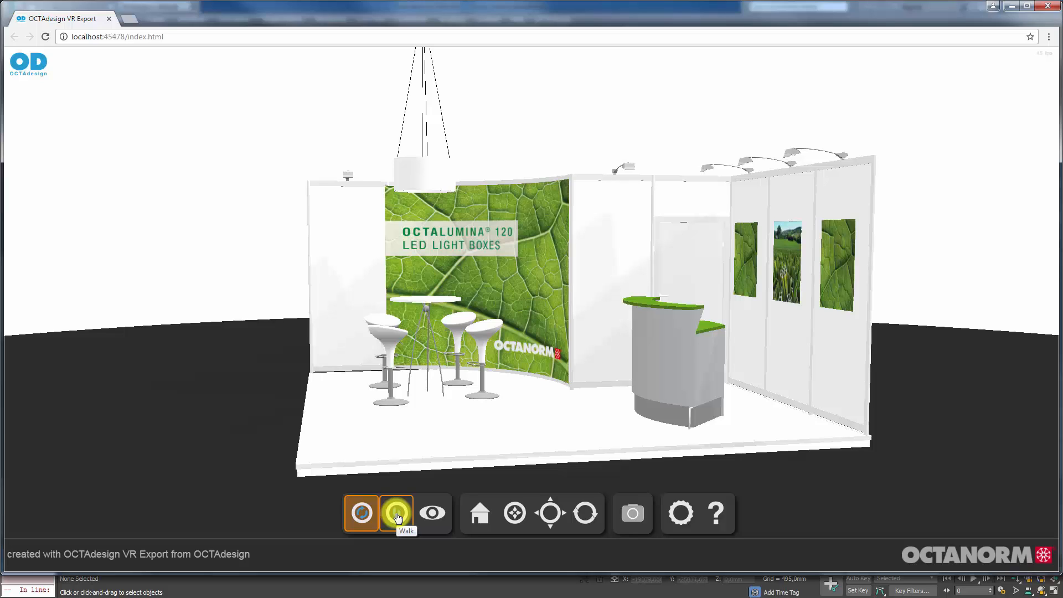
left_click(398, 515)
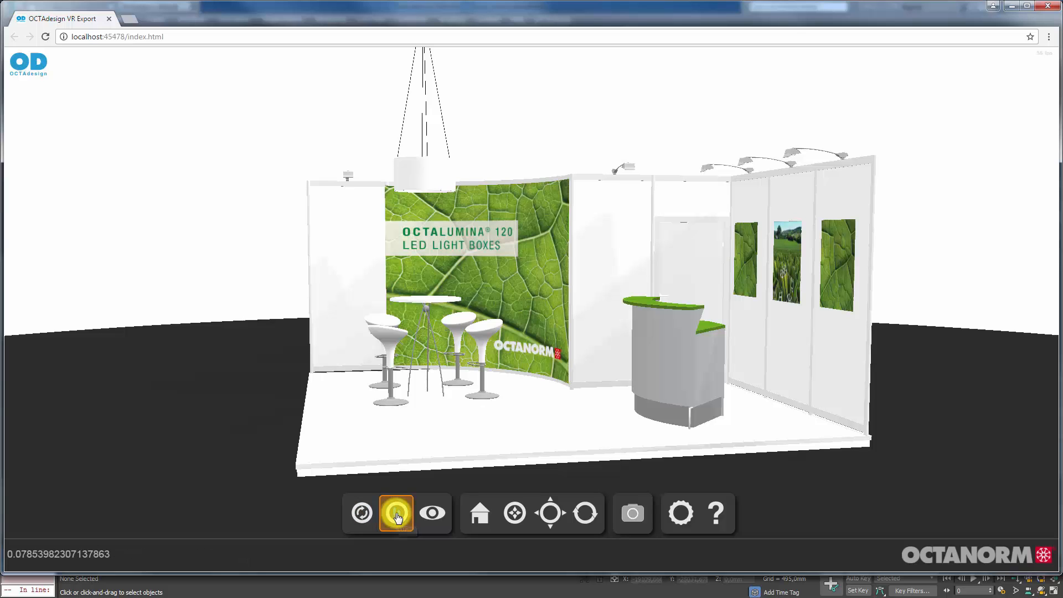
left_click_drag(429, 429, 460, 422)
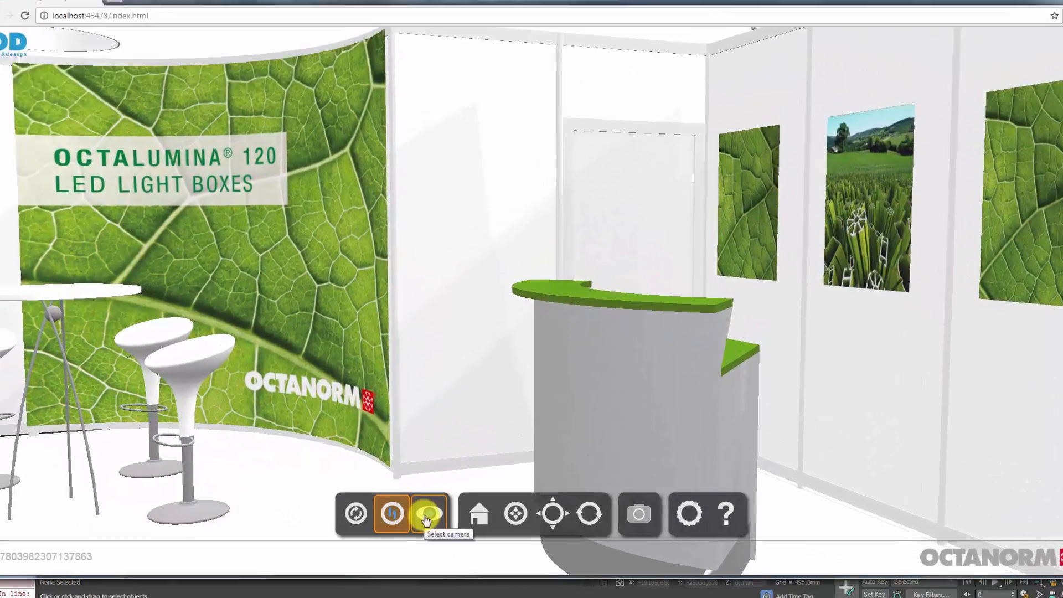
Step: Switch the camera type to Anaglyph camera for the Animation01 camera
left_click(426, 518)
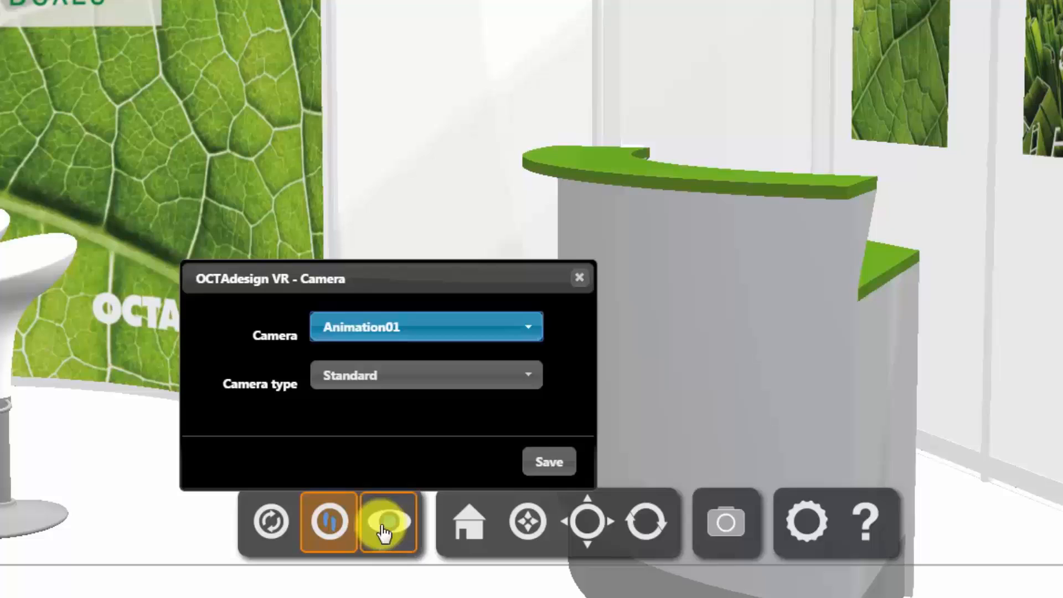
left_click(408, 328)
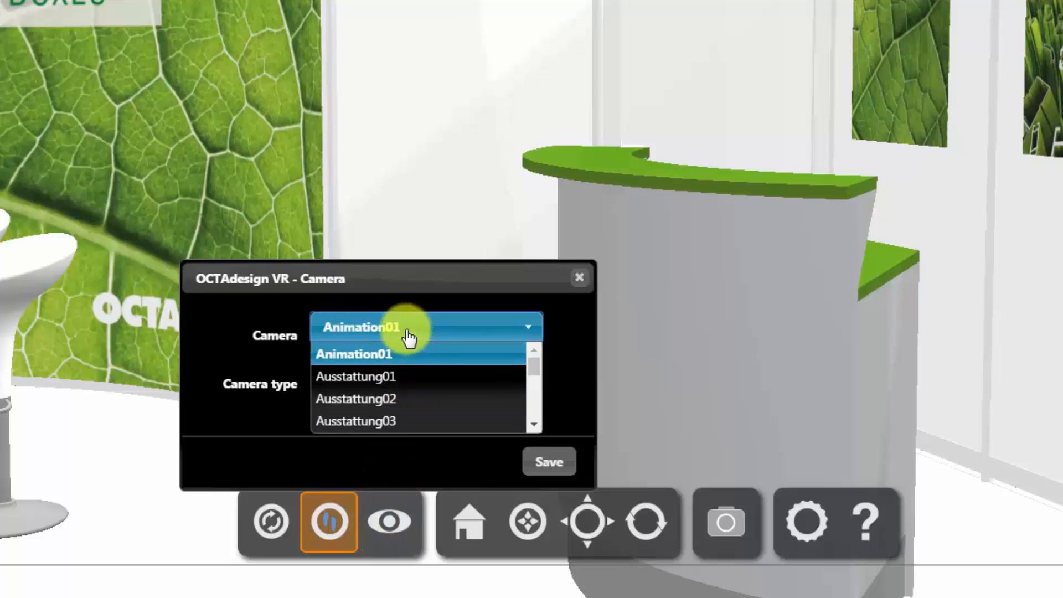
left_click(408, 330)
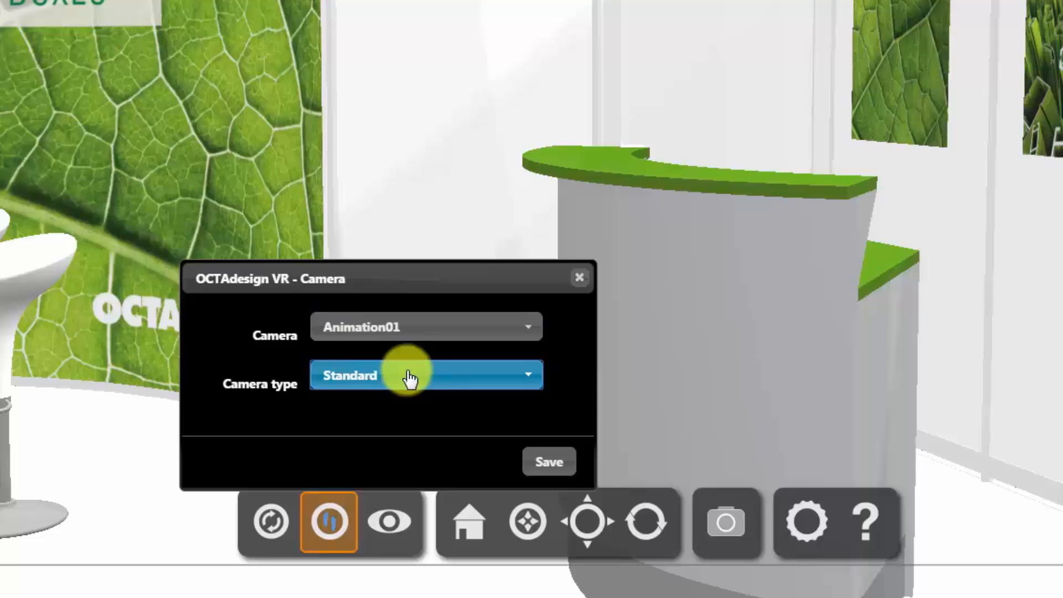
left_click(410, 379)
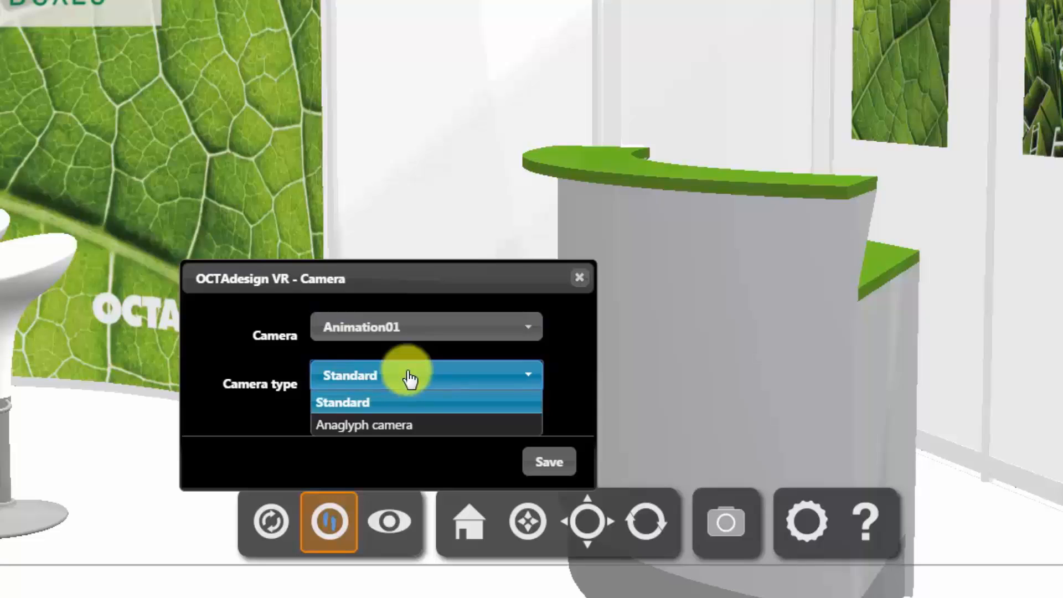
left_click(387, 425)
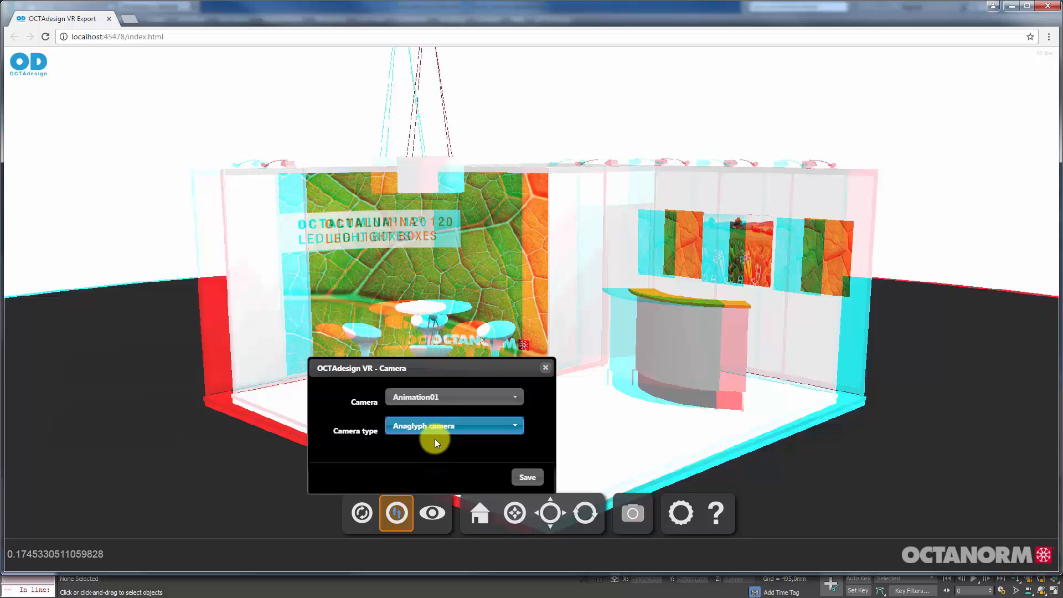
Step: Set the camera type to Standard and save the camera settings
left_click(435, 427)
left_click(434, 442)
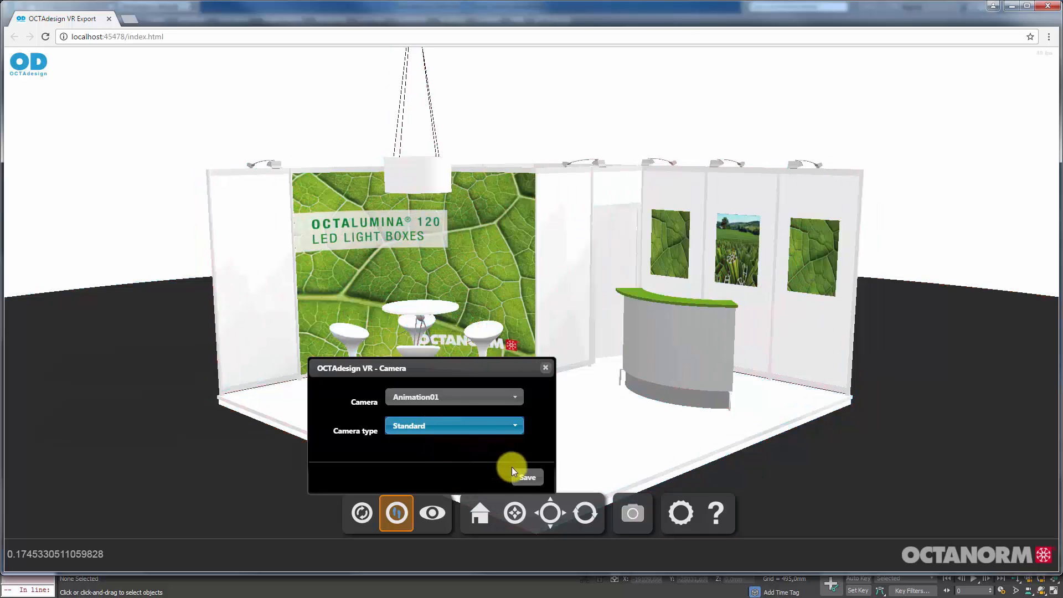
left_click(525, 477)
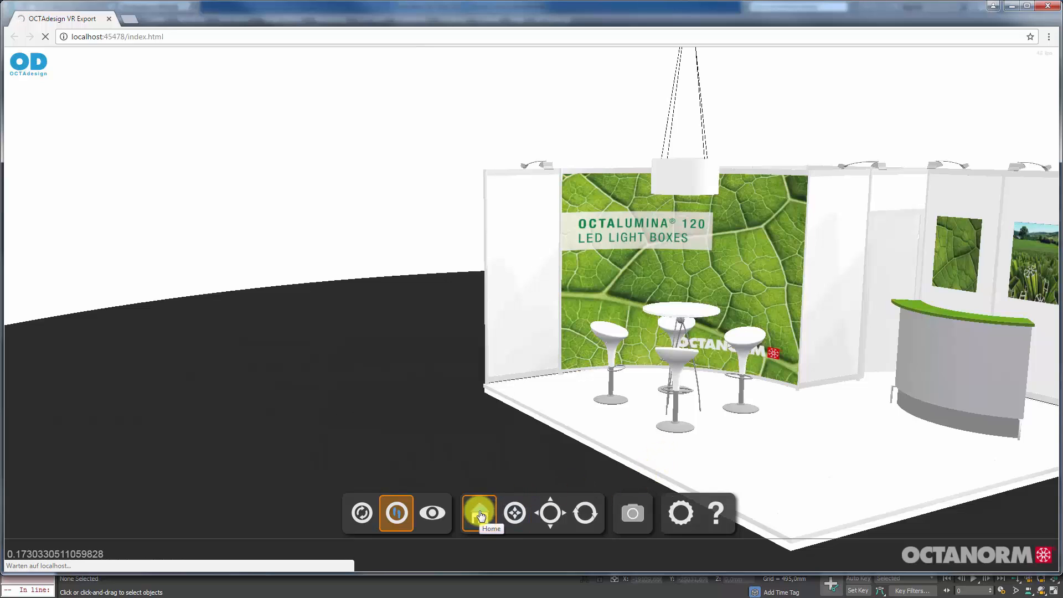
Step: Reset the viewer to the home view, and show the stand in full screen before returning to the normal window
left_click(480, 516)
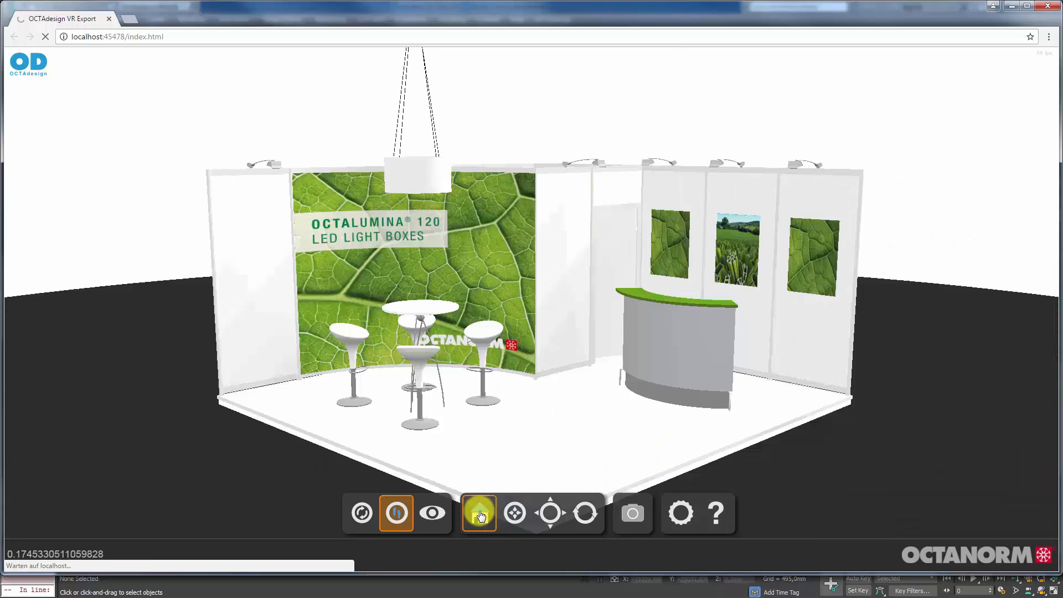
left_click(551, 513)
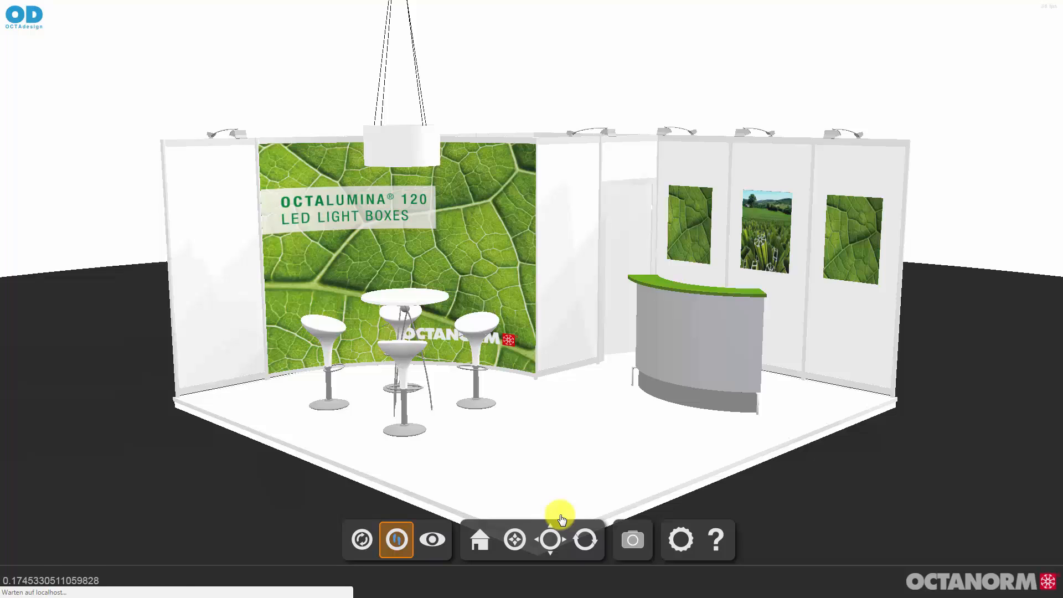
key("F11")
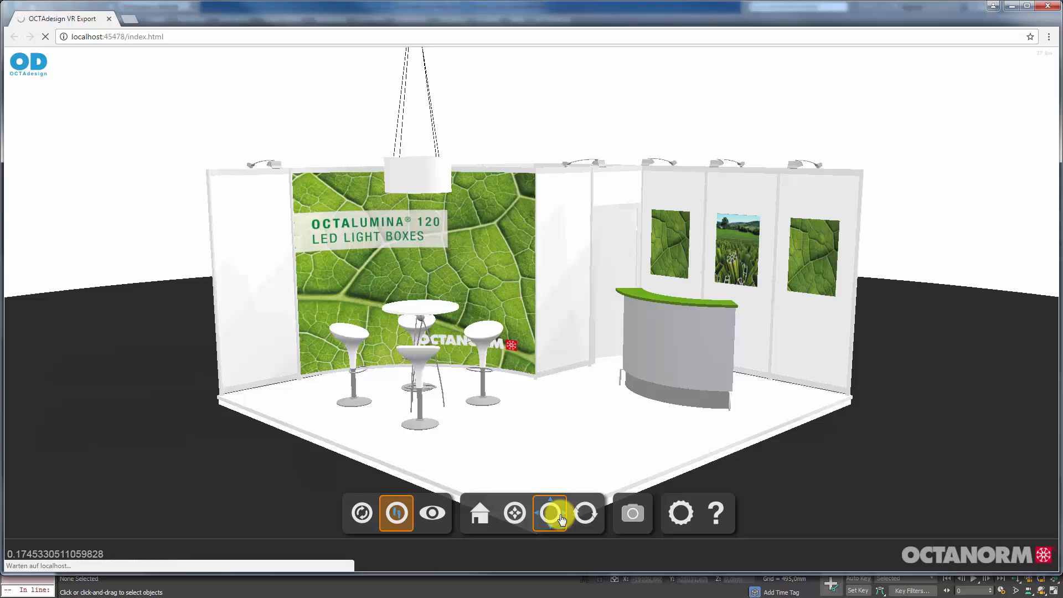
Step: Open the exported project's image gallery and browse through to the third image
left_click(634, 514)
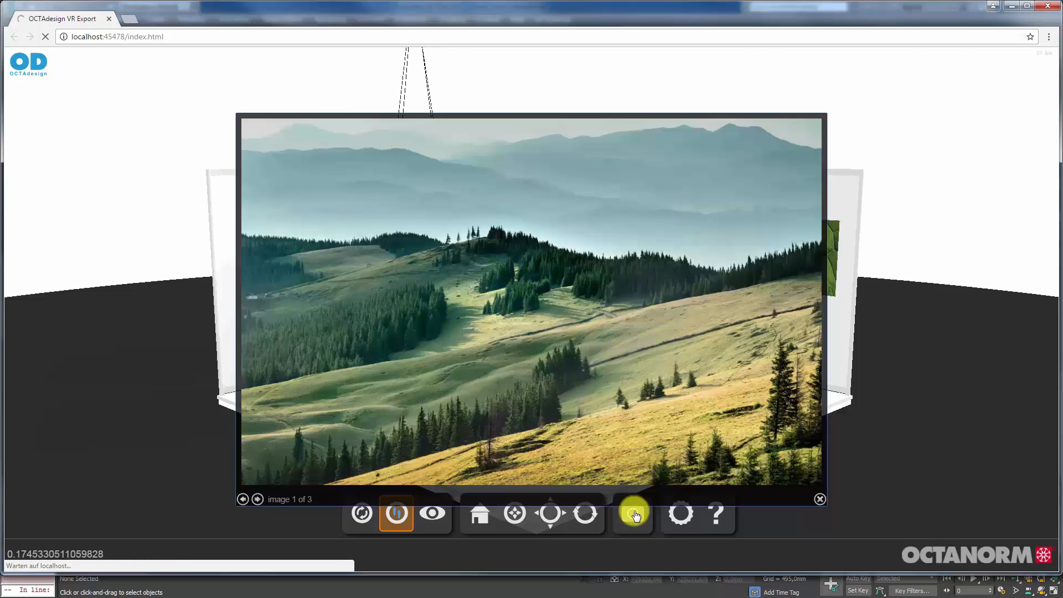
left_click(259, 501)
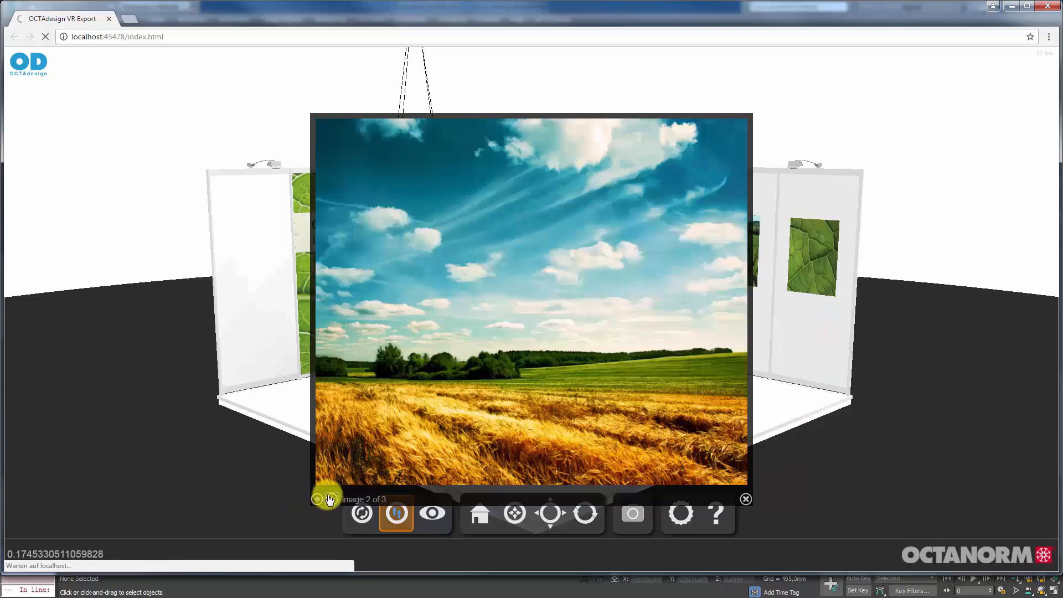
left_click(331, 499)
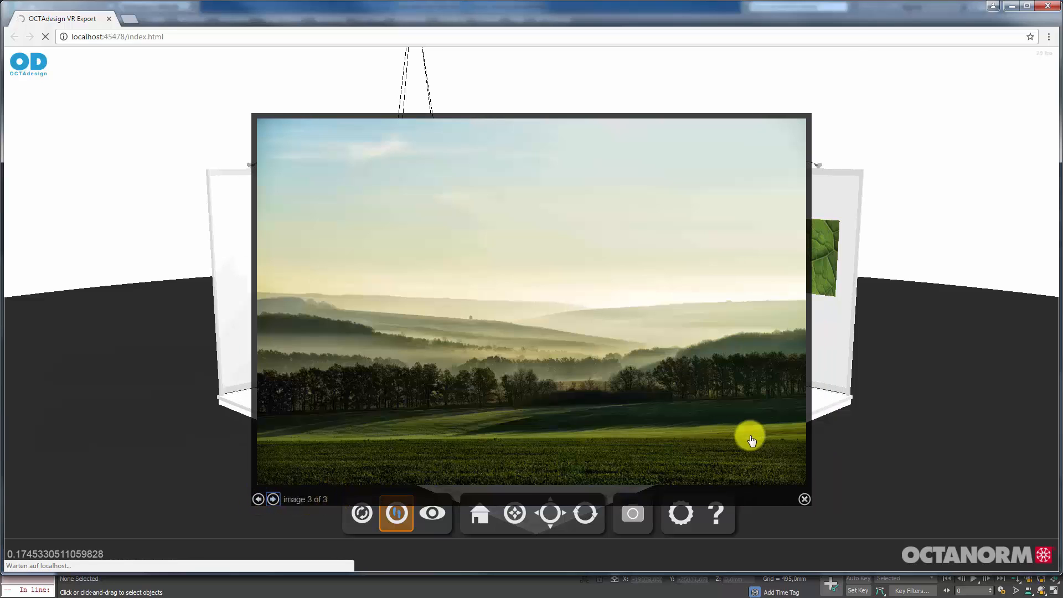
Step: Close the image gallery, follow the web link on the large leaf poster, and close the website, the viewer and the export window
left_click(805, 499)
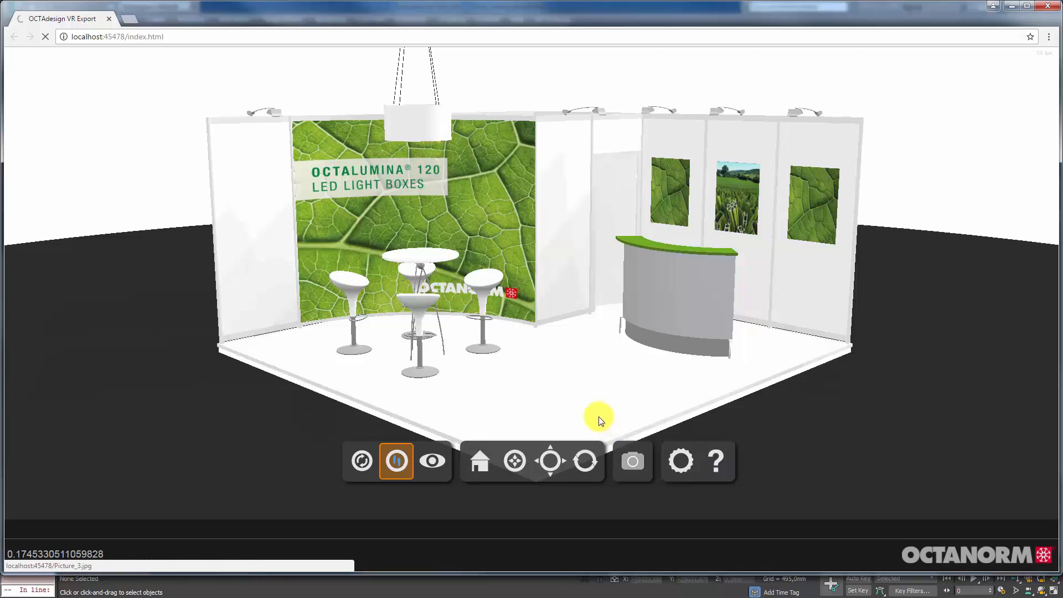
left_click(483, 199)
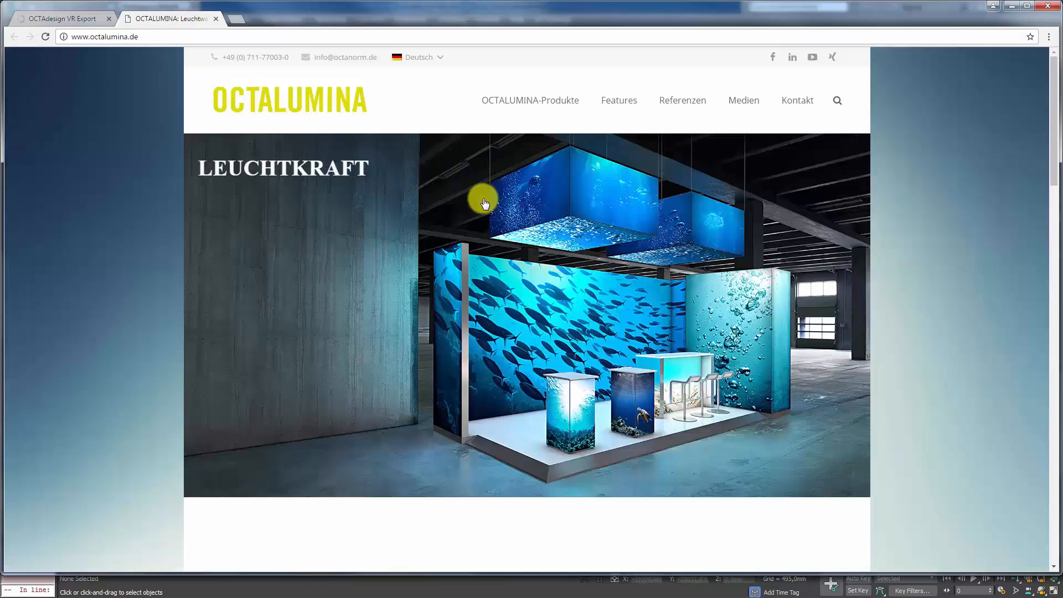
left_click(216, 19)
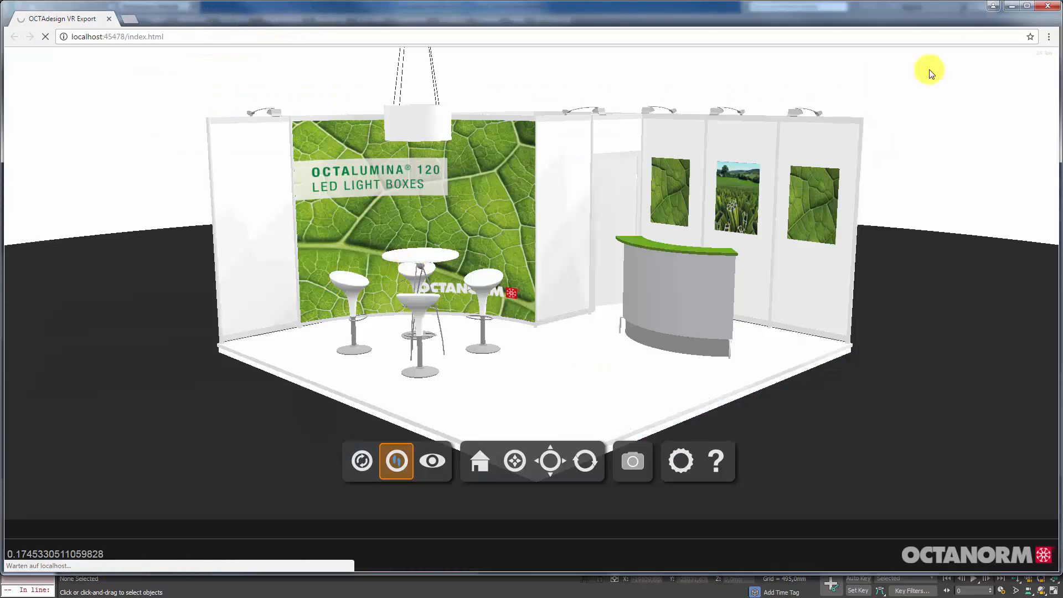
left_click(1052, 6)
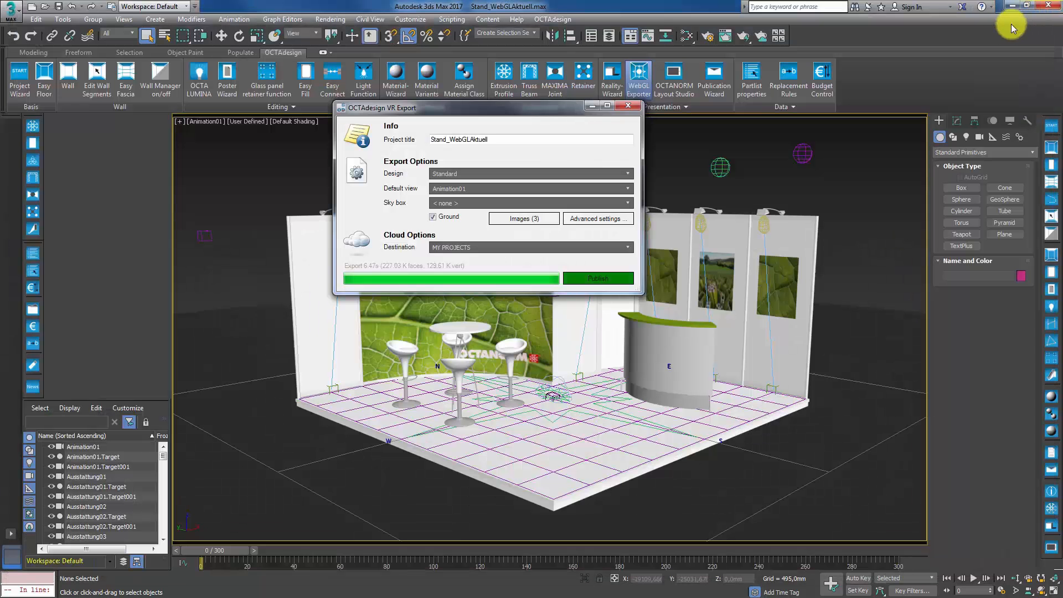
left_click(629, 106)
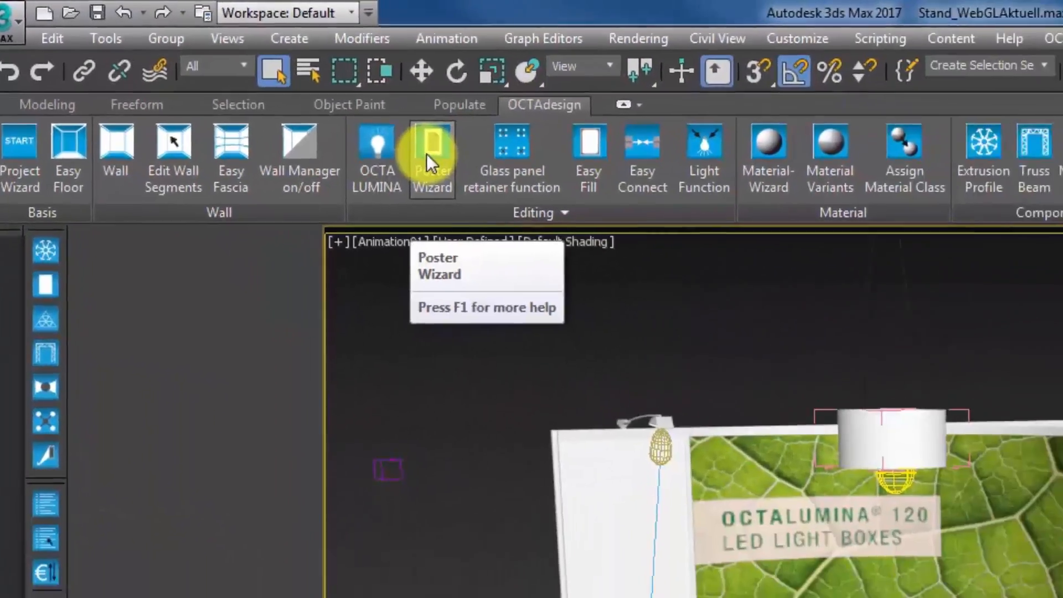
Step: Select the large leaf poster on the back wall in the Poster Wizard and assign 3x3_1_offen2.jpg to its front side
left_click(547, 188)
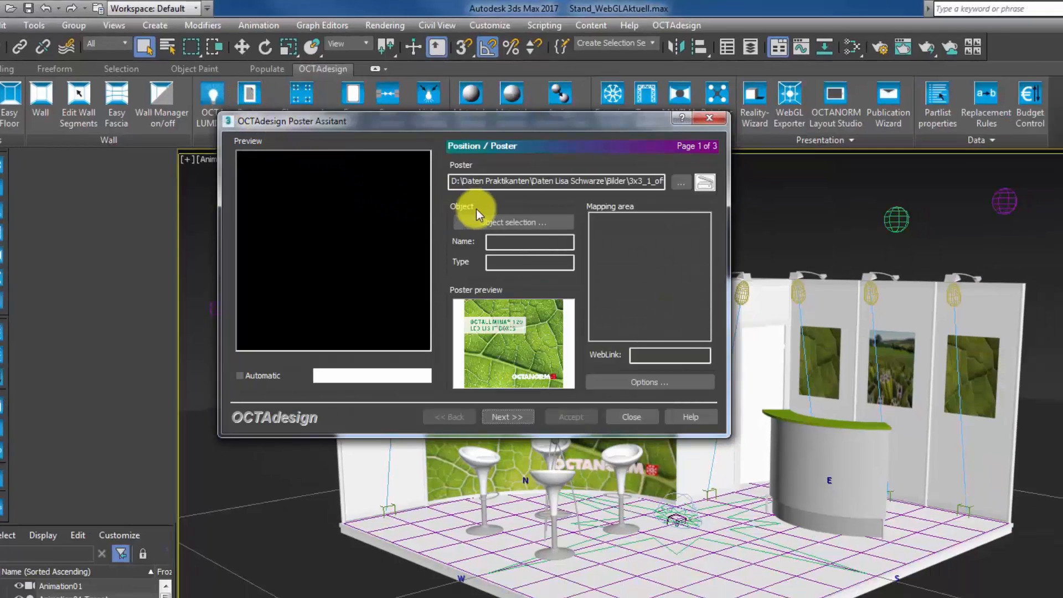
left_click(486, 221)
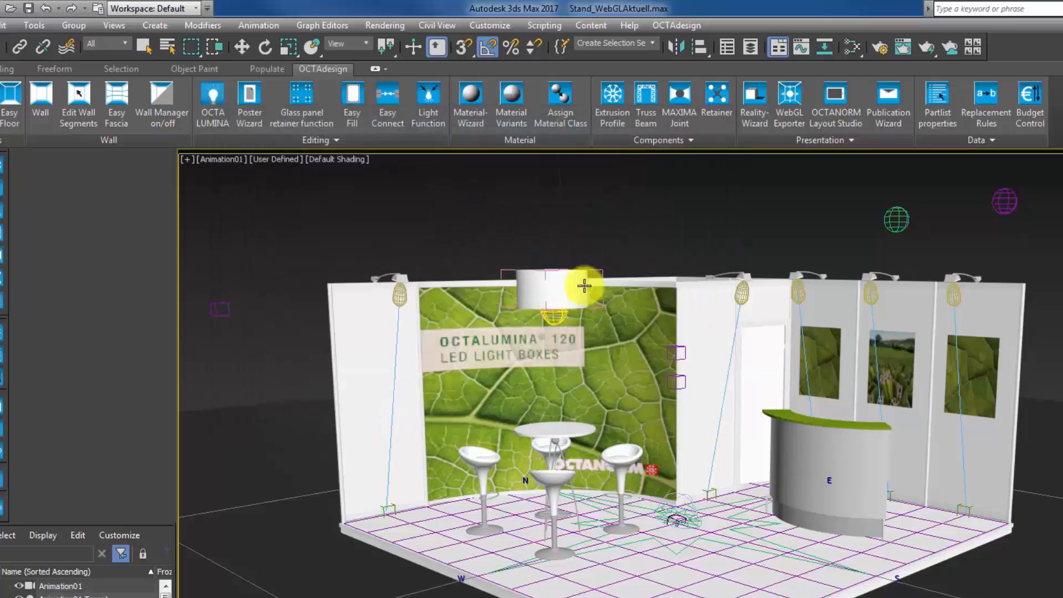
left_click(640, 365)
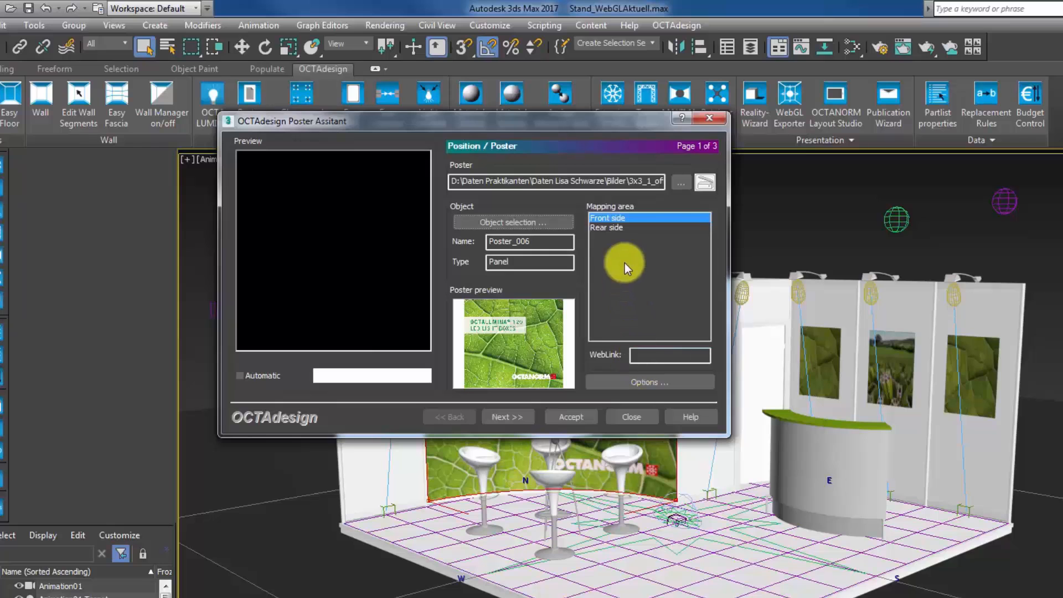
left_click(683, 185)
left_click(609, 246)
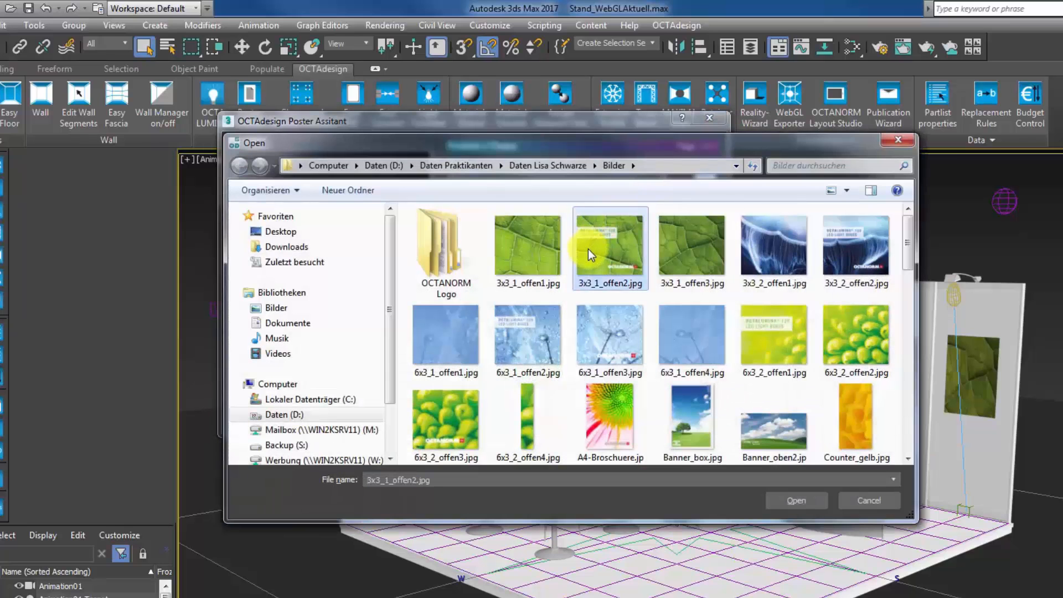
left_click(779, 500)
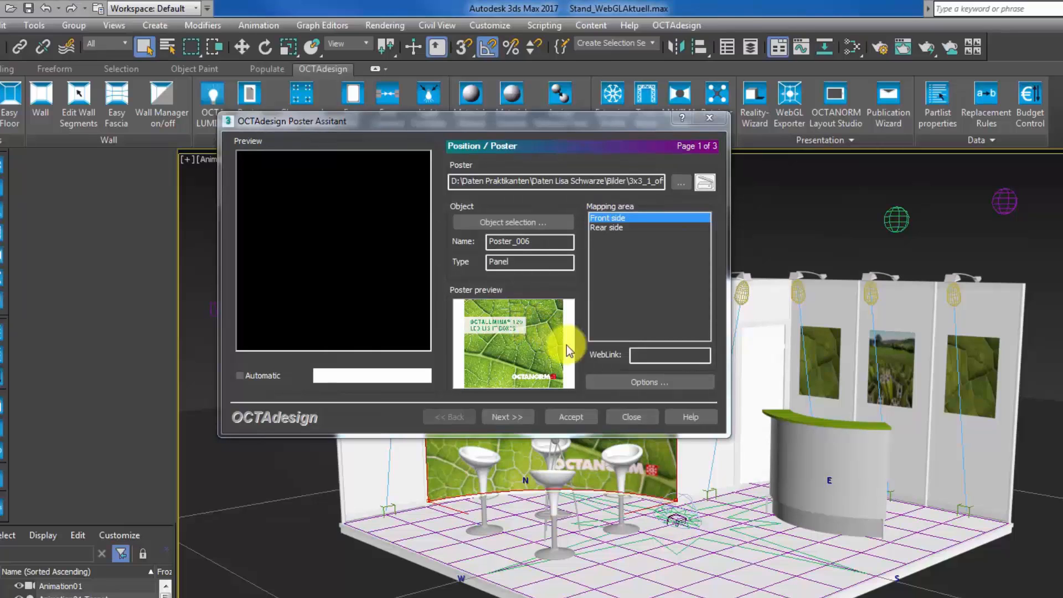
right_click(649, 355)
left_click(676, 413)
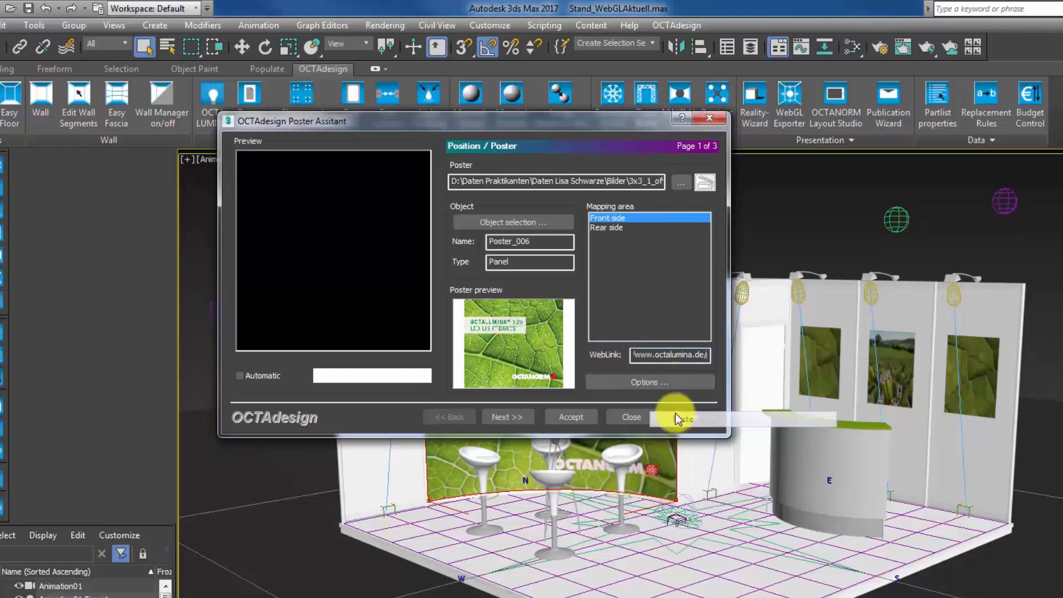
left_click(566, 416)
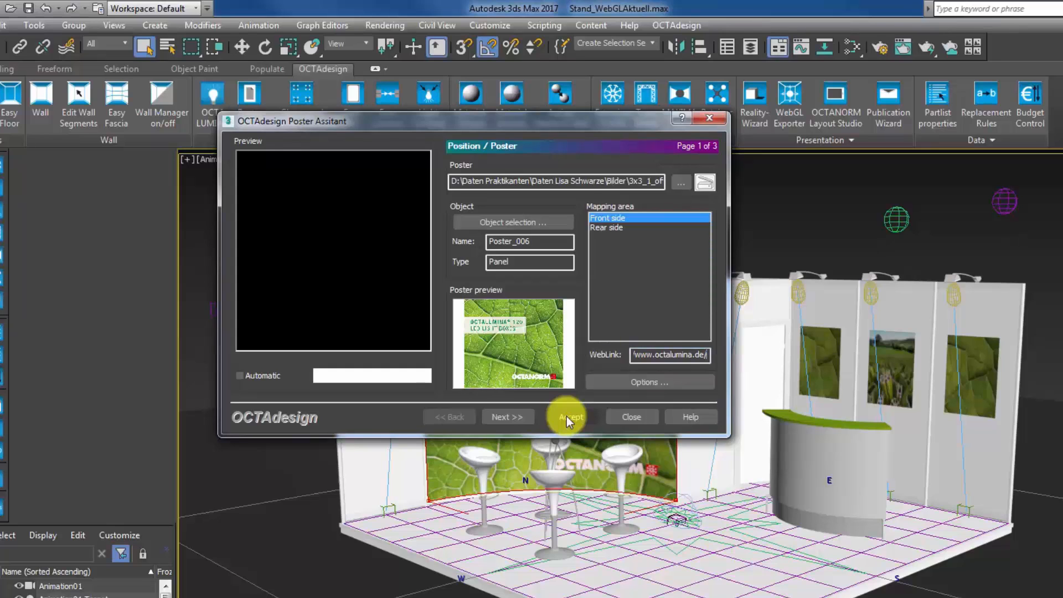
left_click(631, 416)
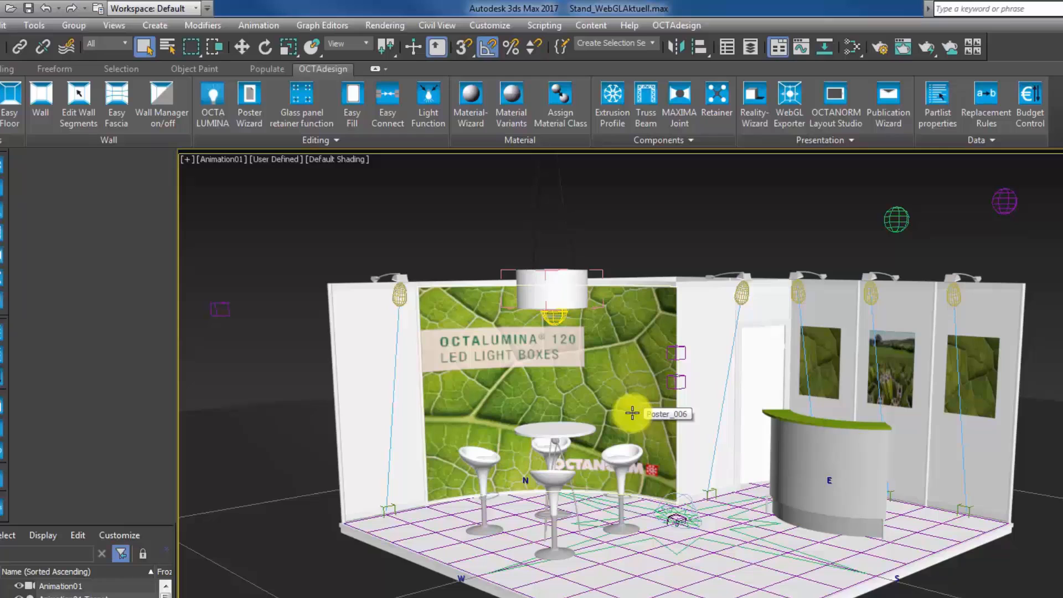
Step: Export the stand again with the WebGL Exporter and test the large leaf poster's web link in the viewer
left_click(795, 100)
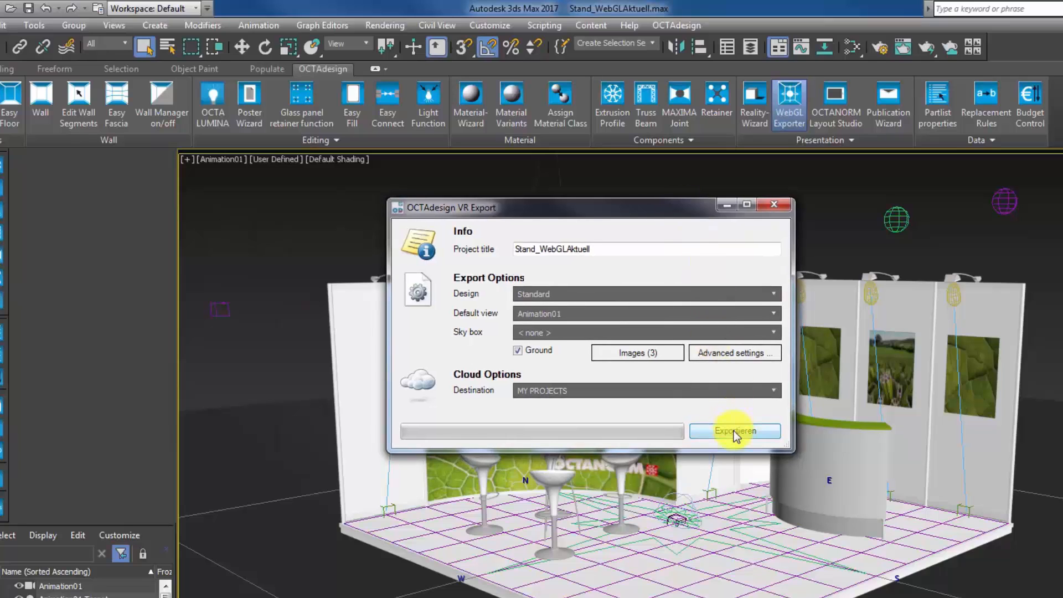
left_click(733, 431)
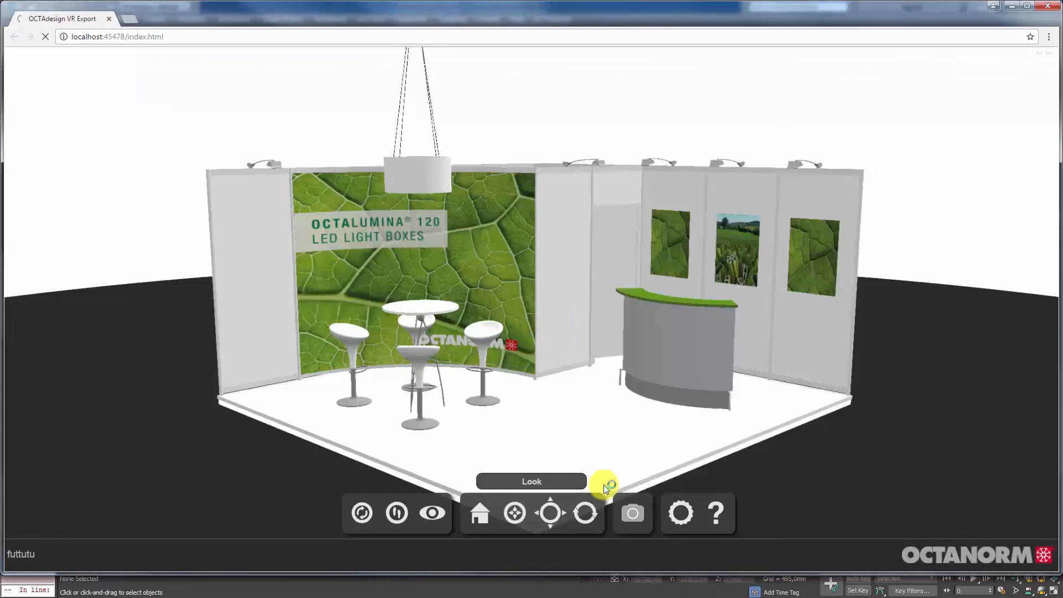
left_click(586, 515)
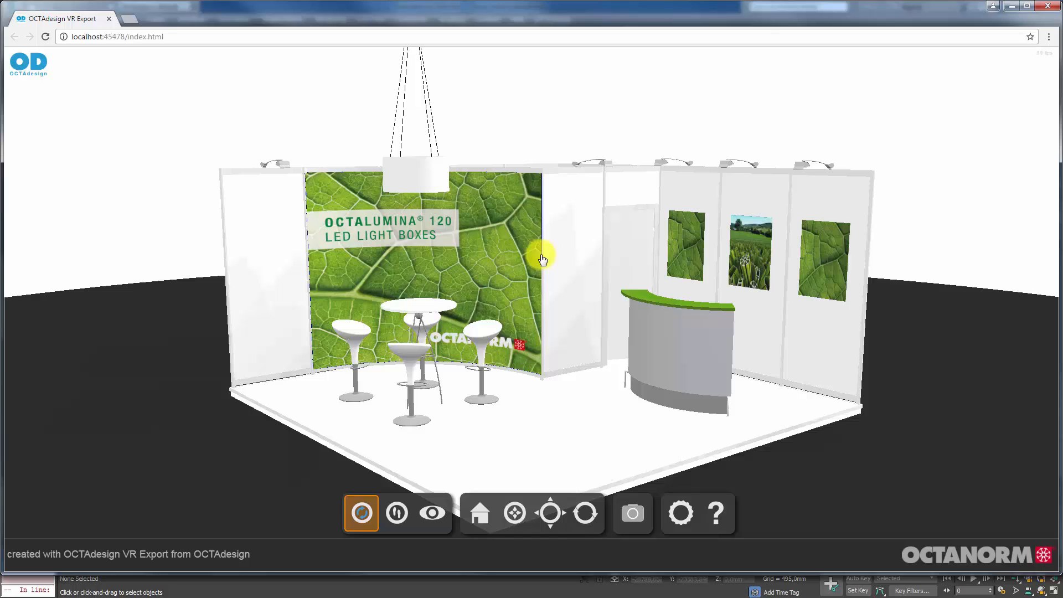
left_click(543, 258)
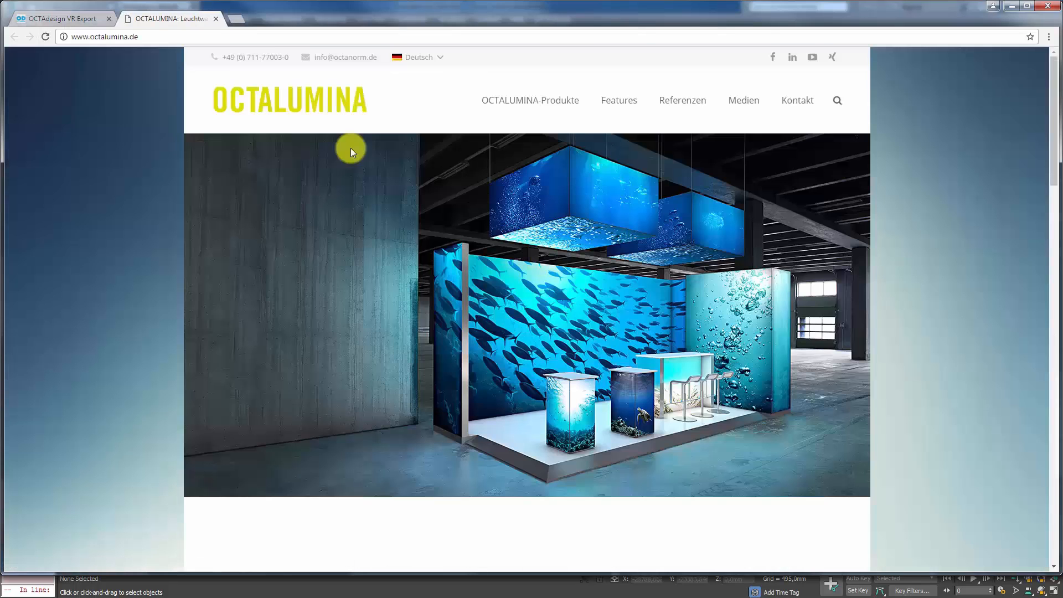
left_click(215, 18)
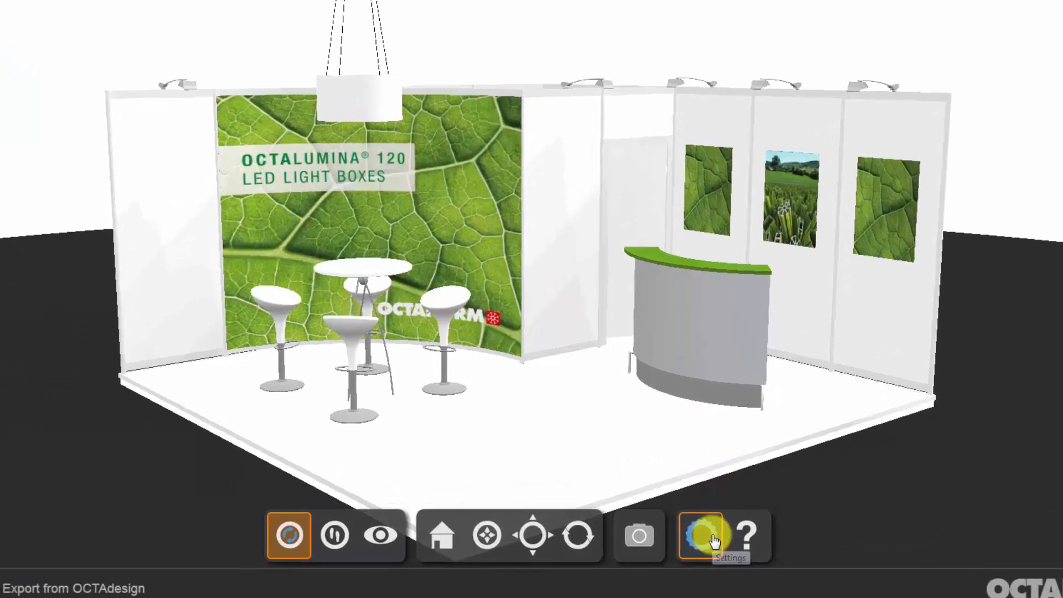
Step: In the viewer settings, test Cast Shadows and Soft shadows by switching each off and on, and enable Anti-Alias
left_click(691, 518)
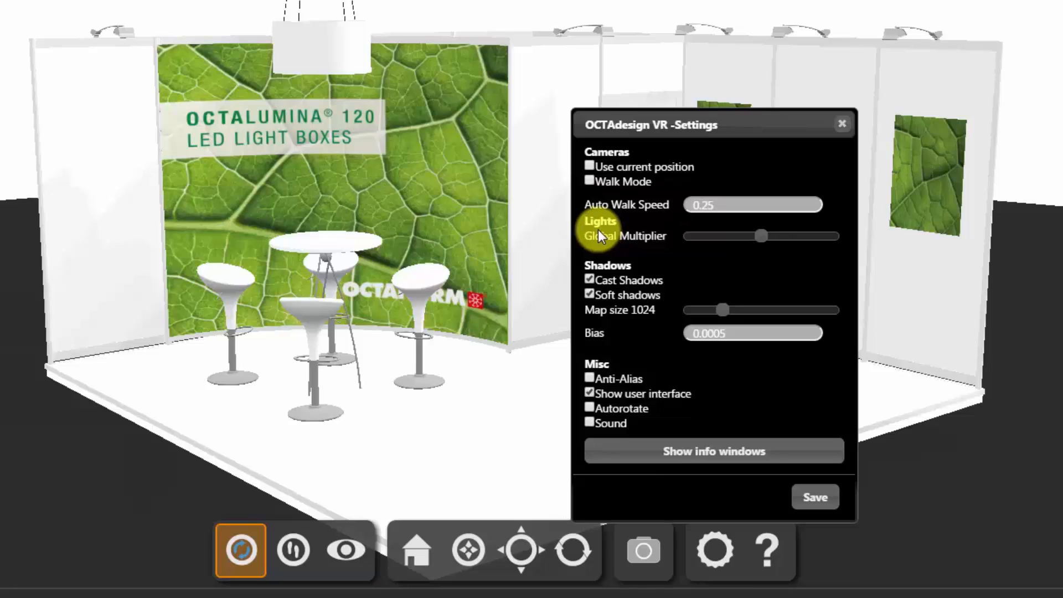
left_click(590, 278)
left_click(590, 278)
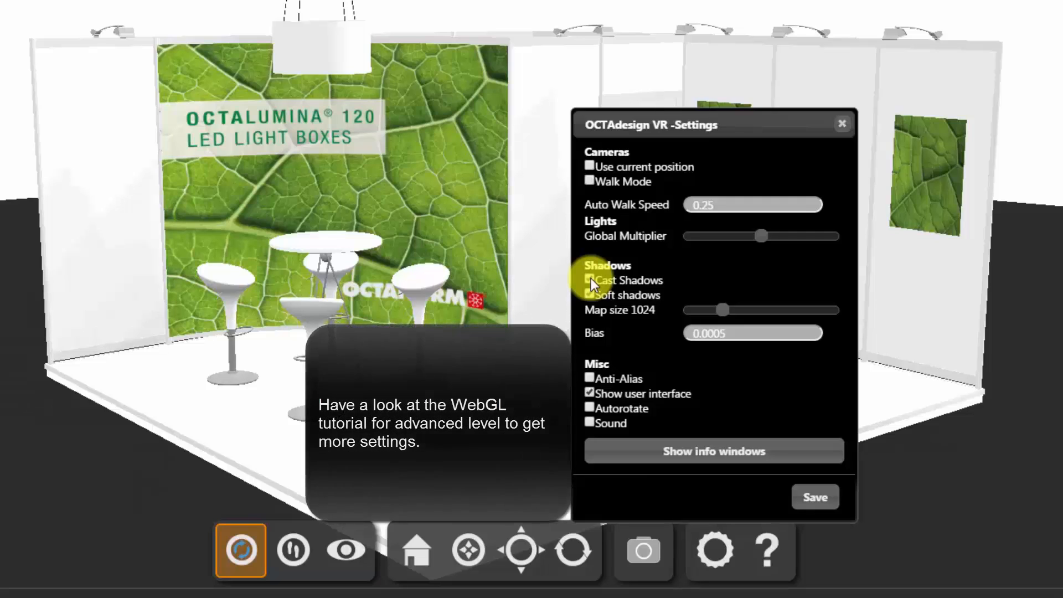
left_click(590, 295)
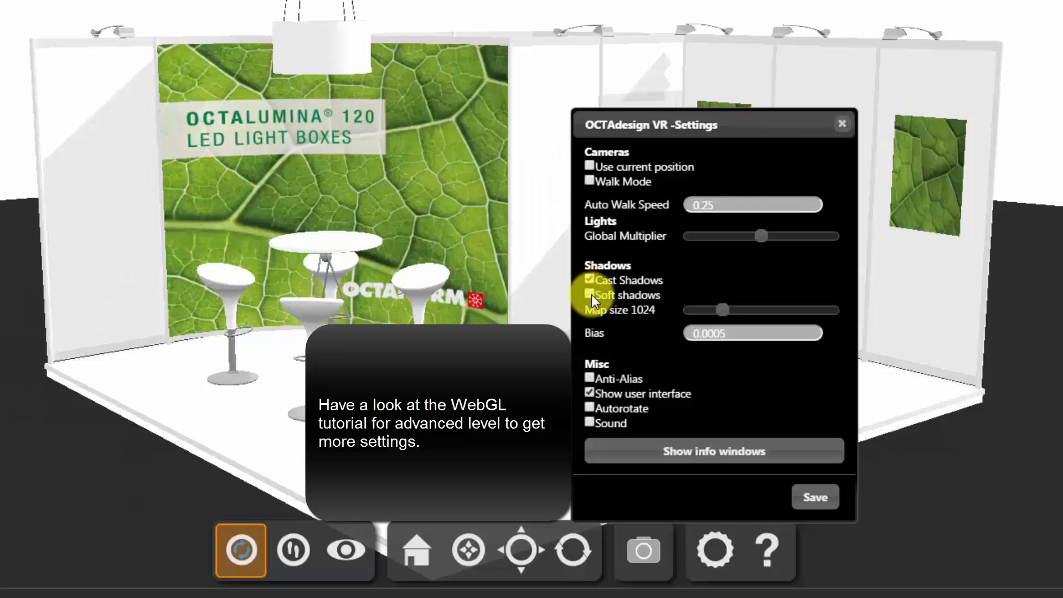
left_click(590, 294)
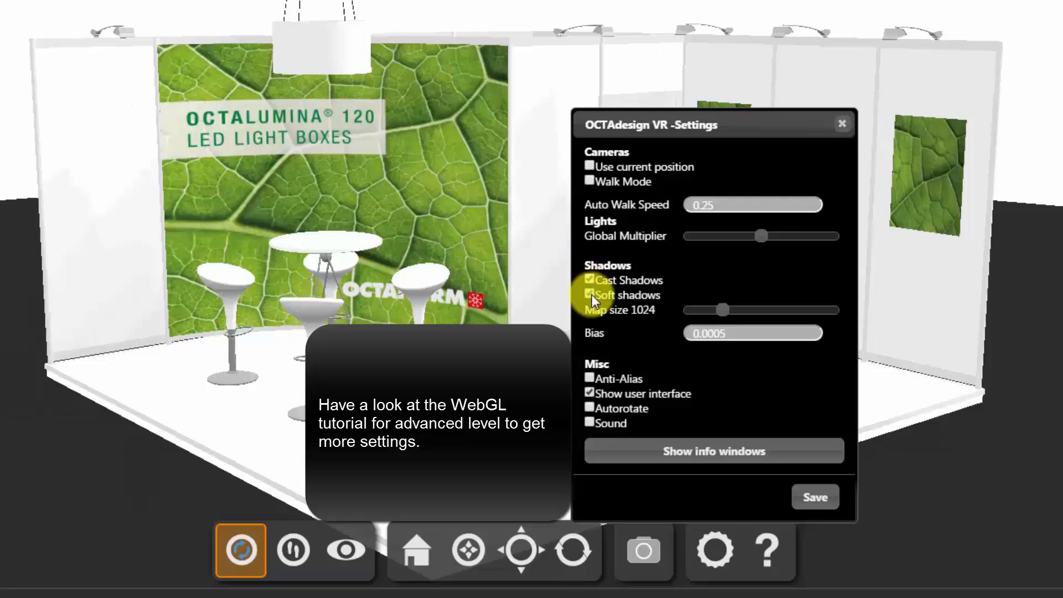
left_click(589, 379)
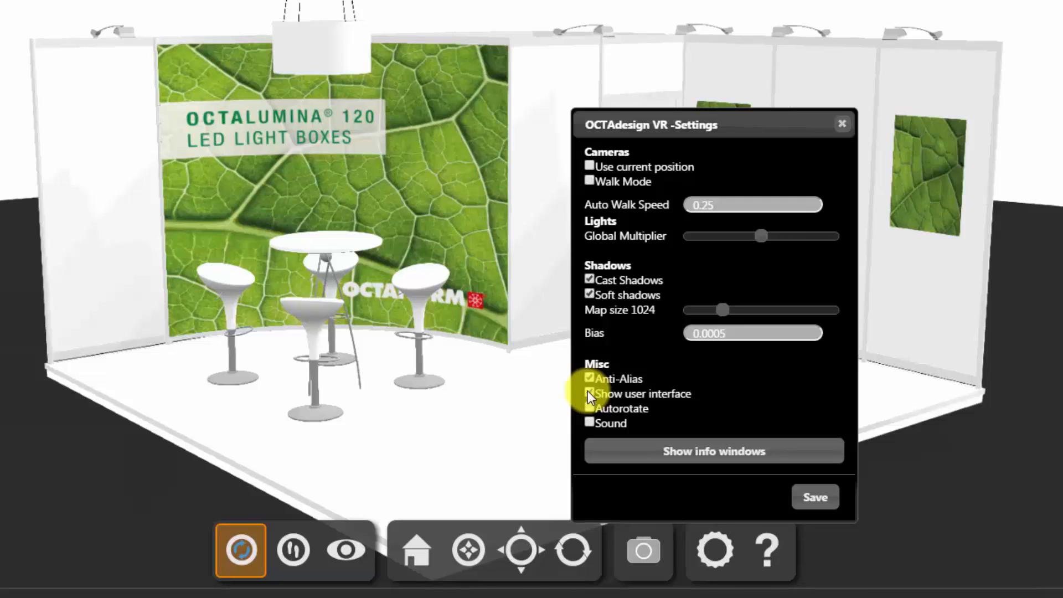
Step: Try out the Show user interface, Autorotate and Sound options, restore each one, and save the viewer settings
left_click(589, 393)
left_click(589, 394)
left_click(593, 407)
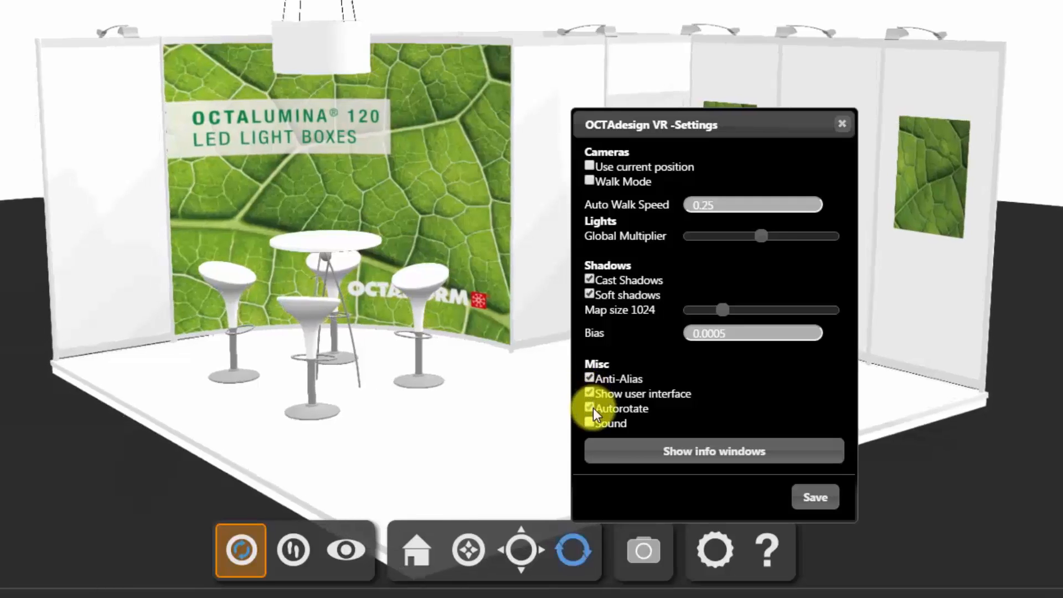
left_click(593, 407)
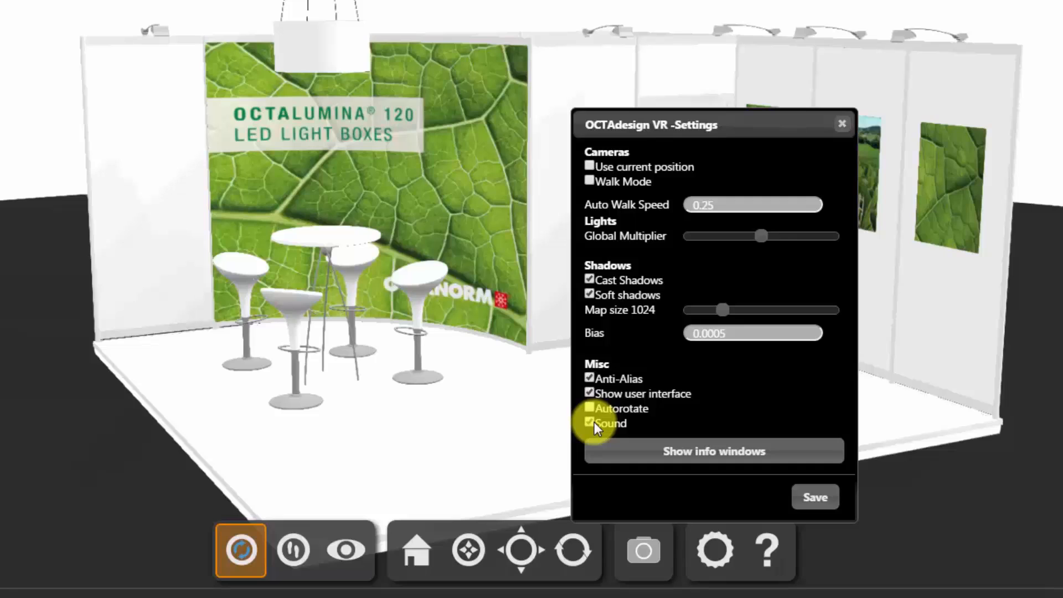
left_click(589, 423)
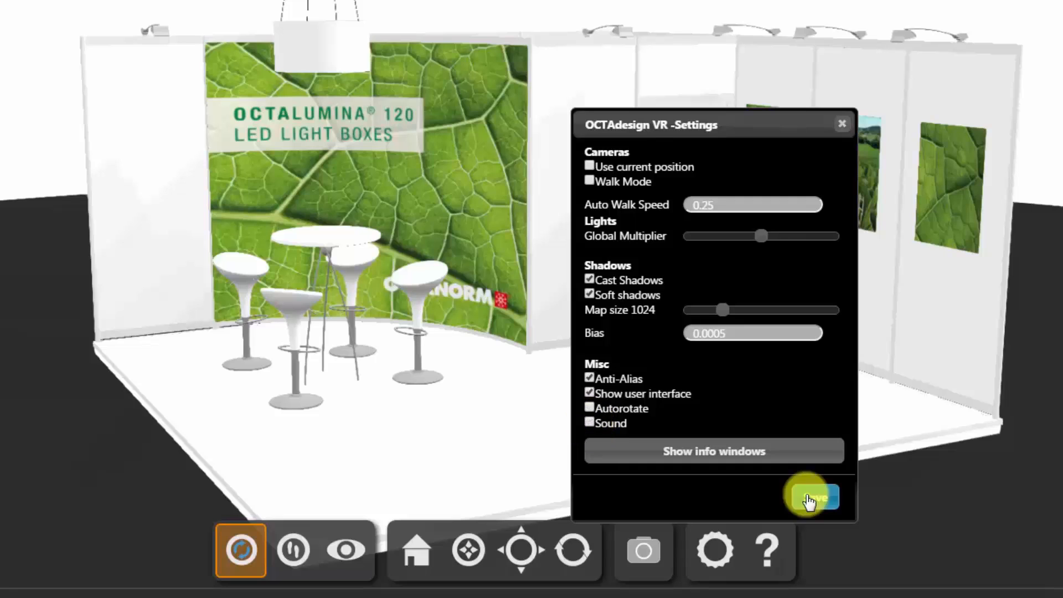
left_click(812, 499)
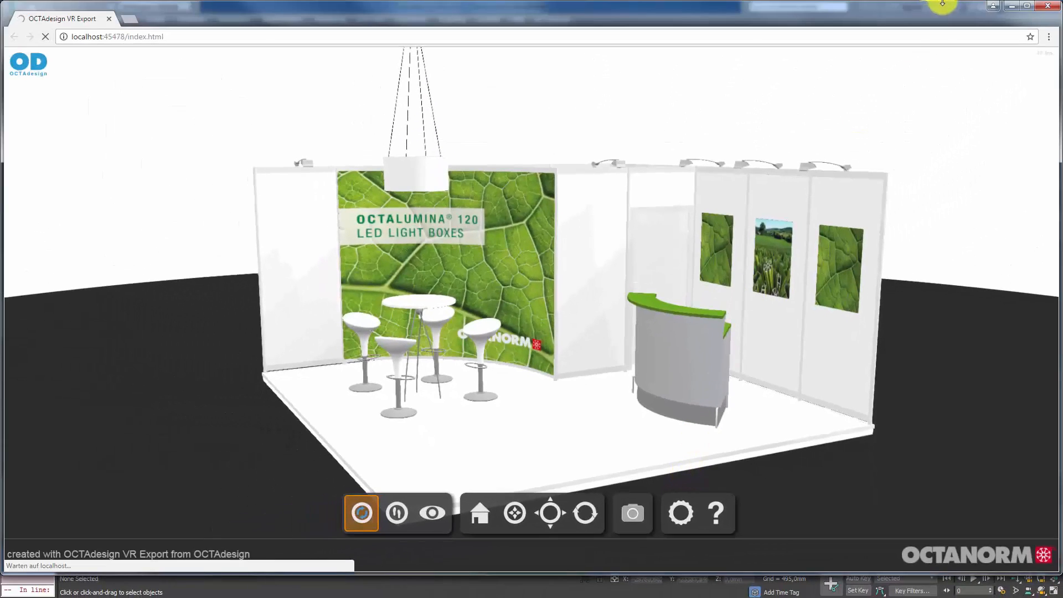
Step: Close the viewer, publish the exported stand to the MY PROJECTS cloud destination, and close the upload window after highlighting the cloud link
left_click(1049, 5)
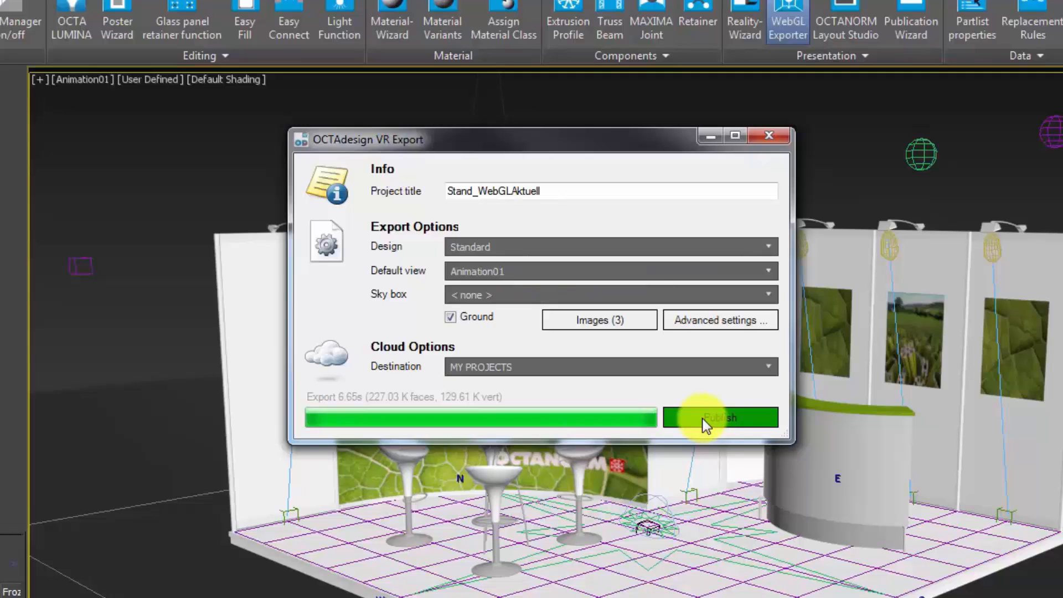
left_click(702, 418)
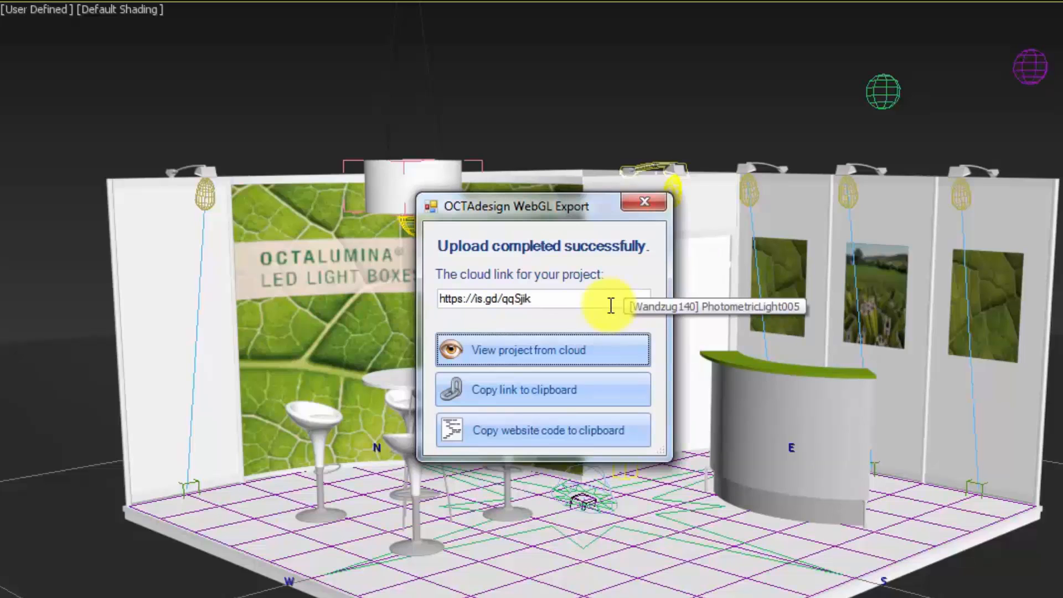
left_click_drag(570, 298, 439, 298)
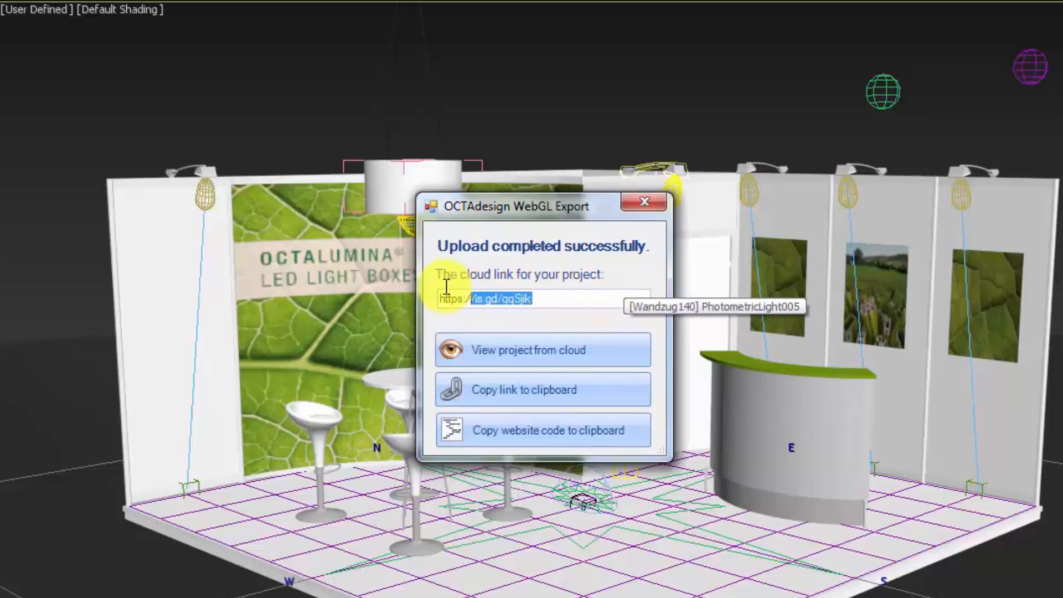
left_click(554, 296)
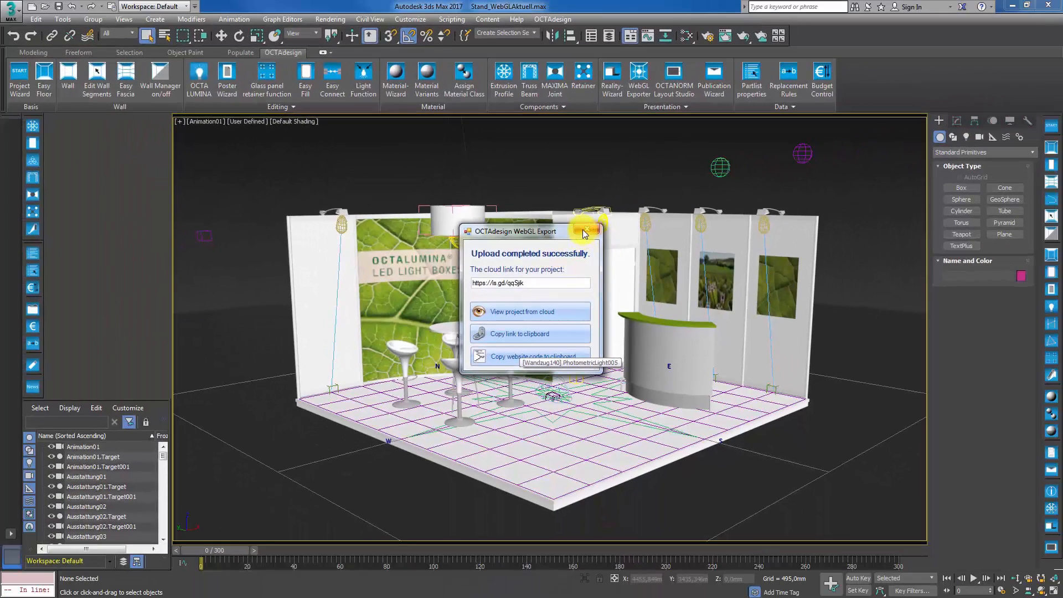
left_click(633, 207)
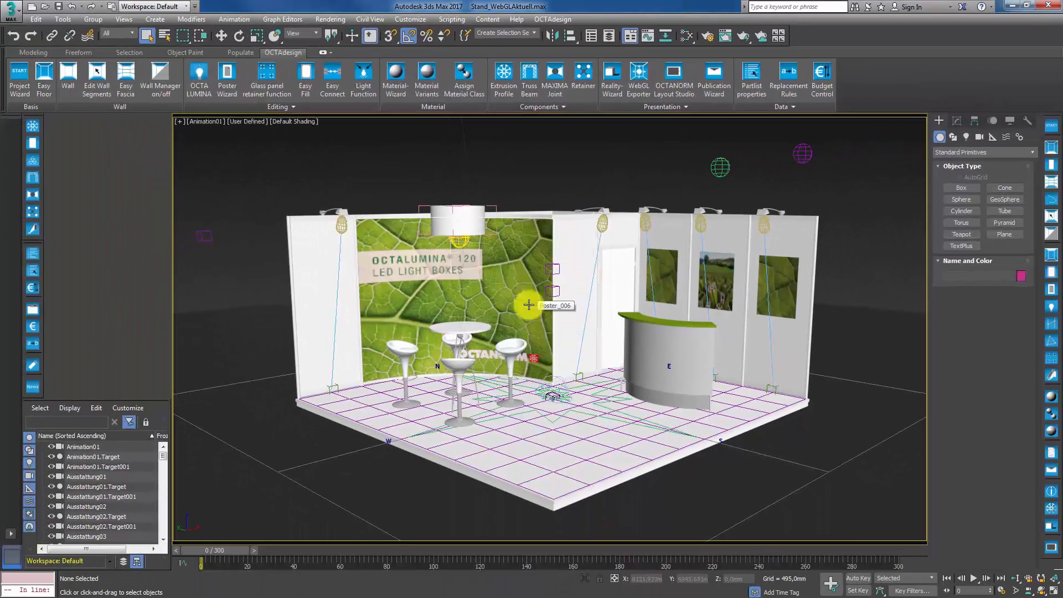